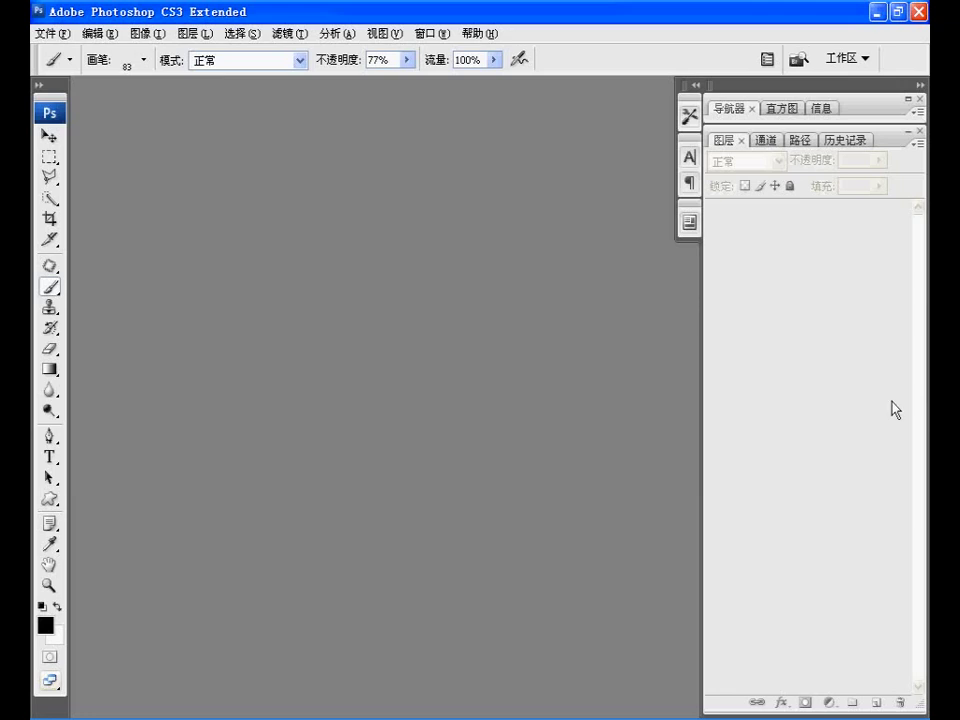
# - Create a new 600 × 500 pixel document with the default white background
pyautogui.click(50, 33)
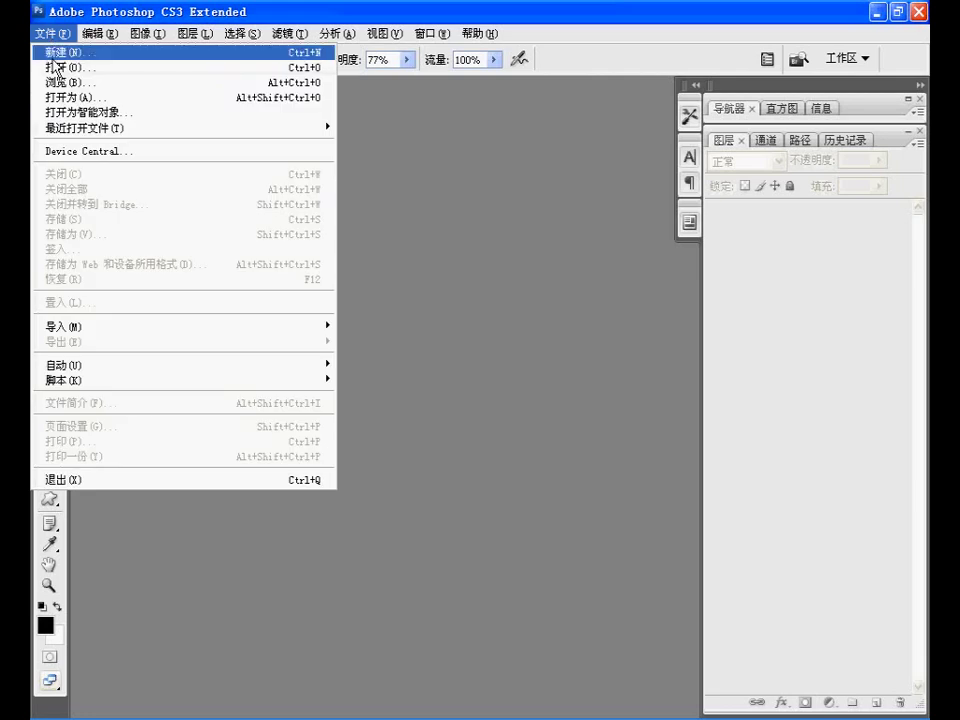
pyautogui.click(55, 58)
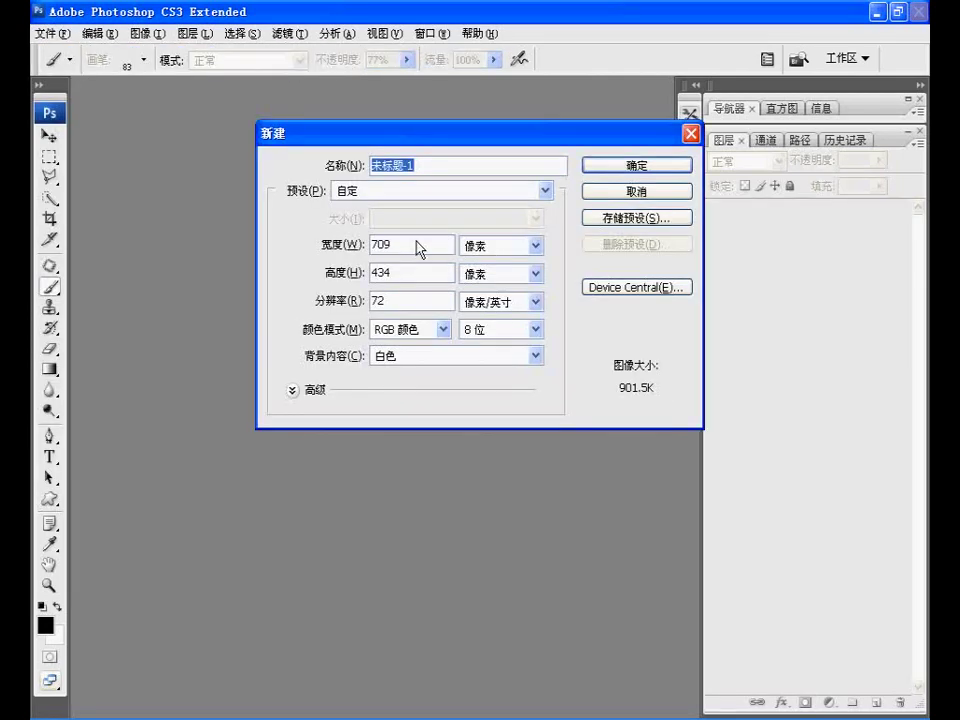
pyautogui.click(330, 246)
pyautogui.write('600')
pyautogui.click(320, 270)
pyautogui.write('500')
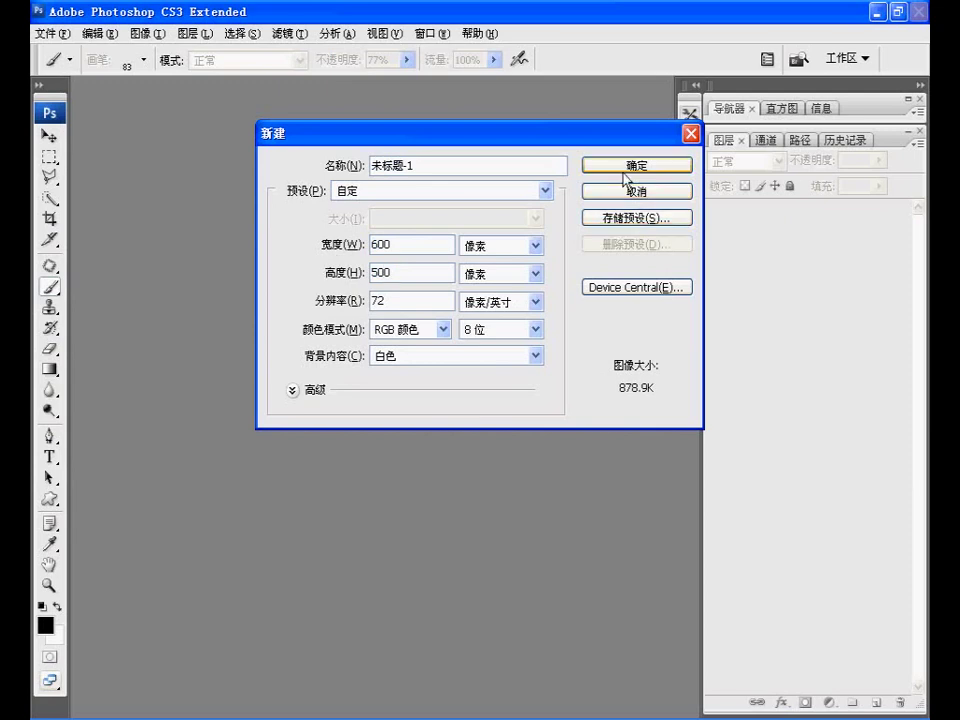
pyautogui.click(623, 168)
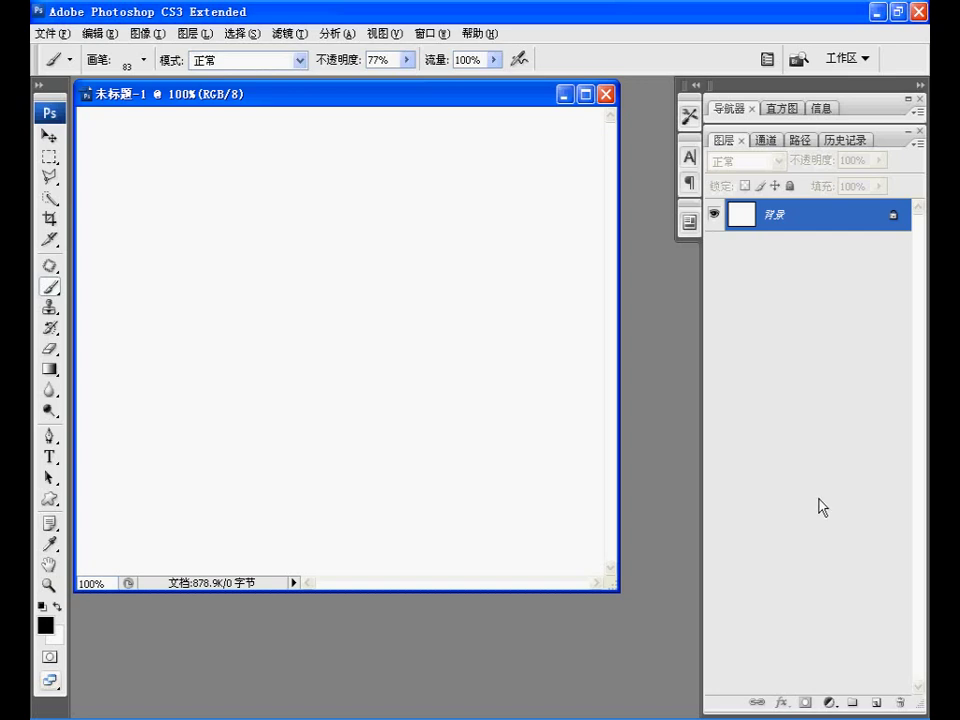
# - Add Layer 1 and draw a smooth, wavy pen path from the left to the right edge
pyautogui.click(876, 703)
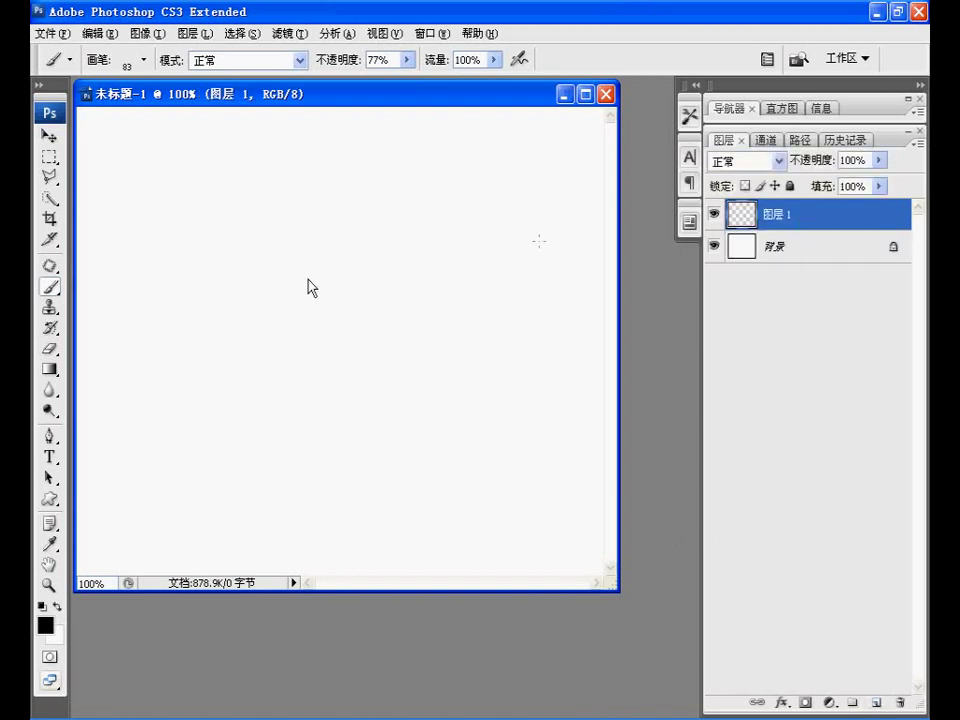
pyautogui.click(50, 437)
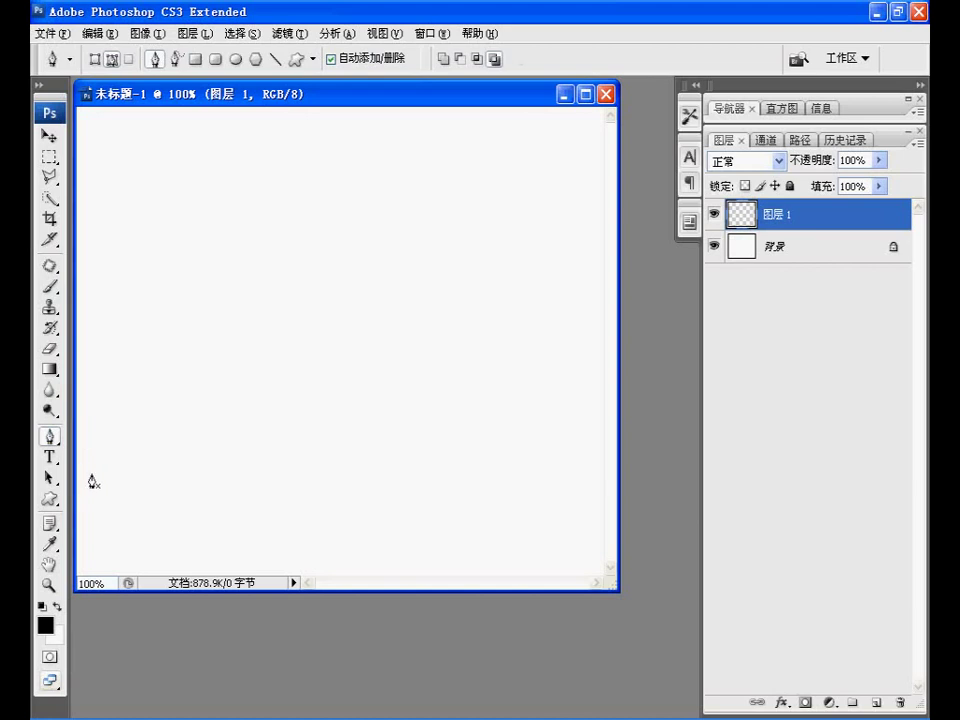
pyautogui.click(88, 233)
pyautogui.moveTo(315, 333)
pyautogui.mouseDown()
pyautogui.moveTo(333, 482)
pyautogui.moveTo(386, 512)
pyautogui.moveTo(425, 448)
pyautogui.moveTo(425, 495)
pyautogui.mouseUp()
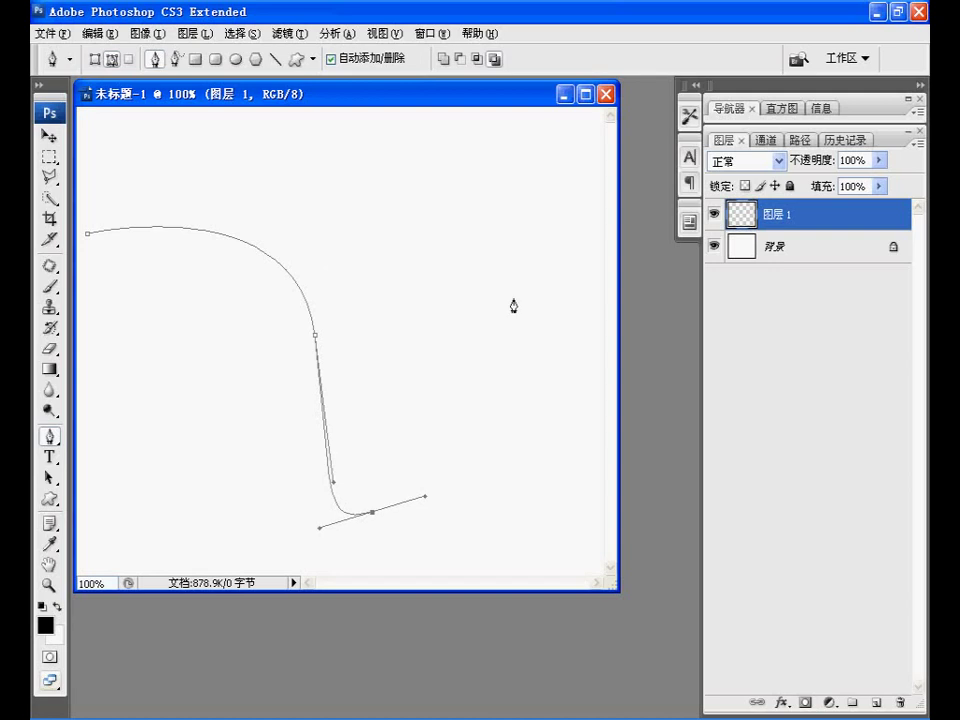
pyautogui.moveTo(526, 277)
pyautogui.mouseDown()
pyautogui.moveTo(546, 271)
pyautogui.moveTo(562, 286)
pyautogui.mouseUp()
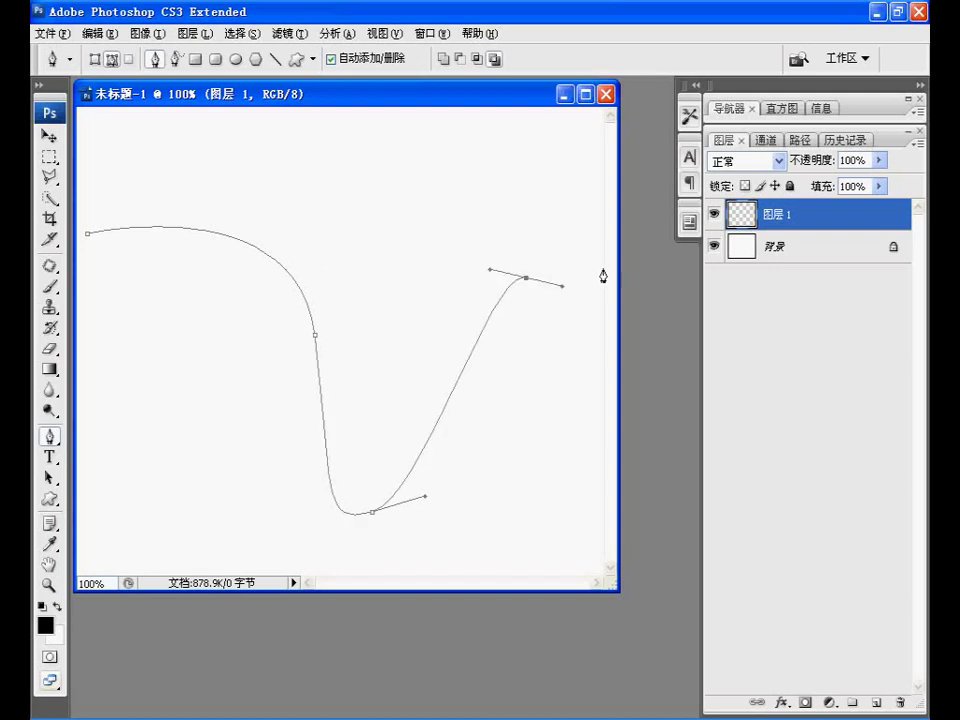
pyautogui.click(600, 270)
pyautogui.moveTo(315, 335); pyautogui.dragTo(317, 318)
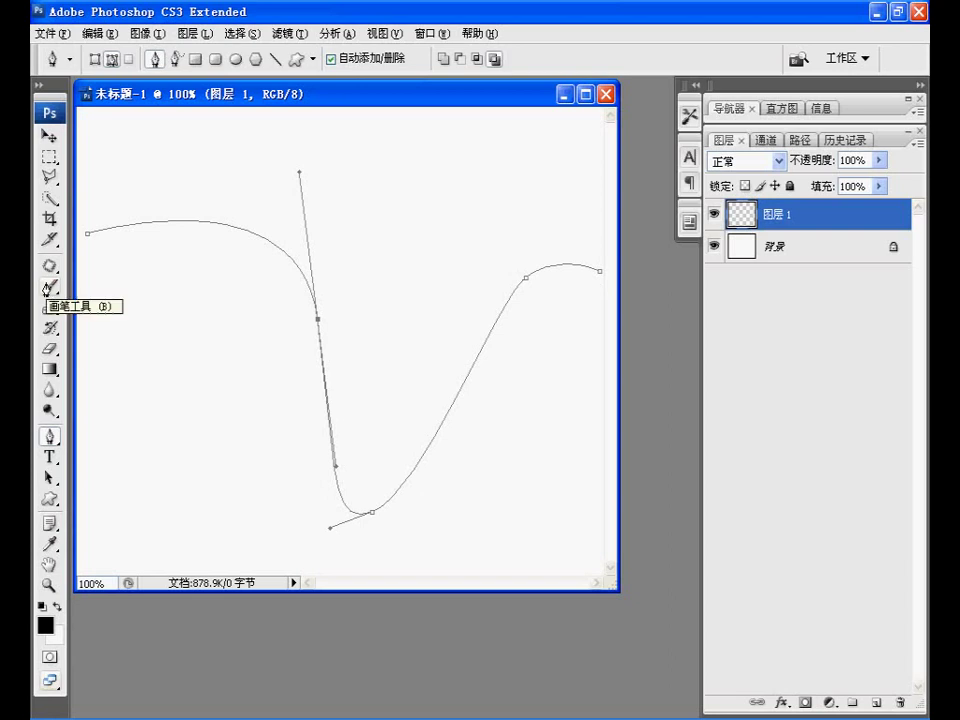
# - Select the Brush tool with the 1 px hard round tip
pyautogui.click(48, 287)
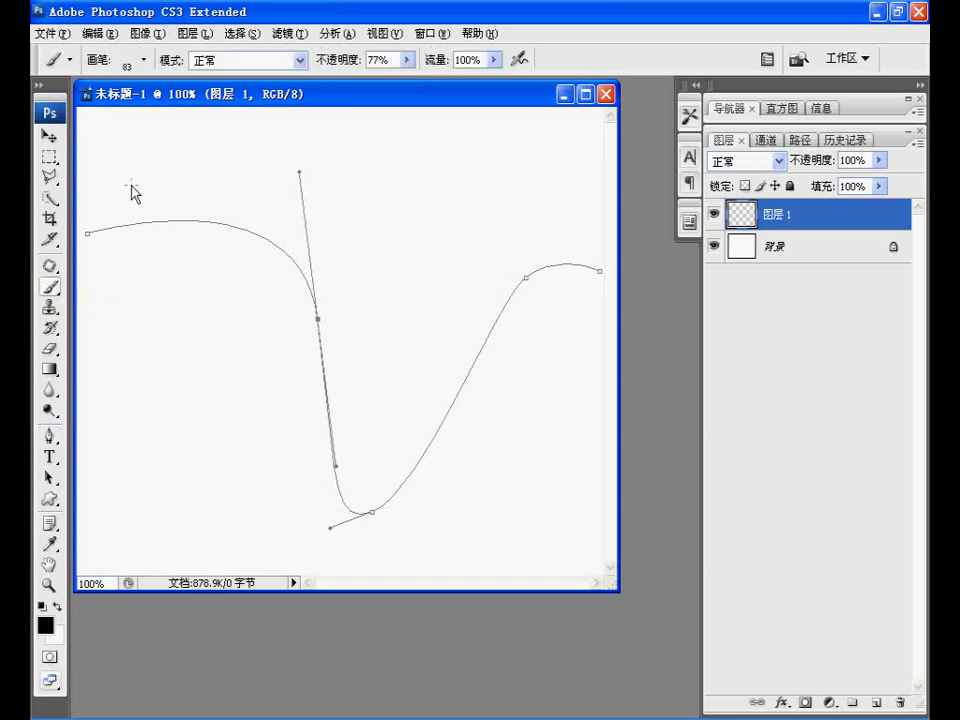
pyautogui.click(145, 64)
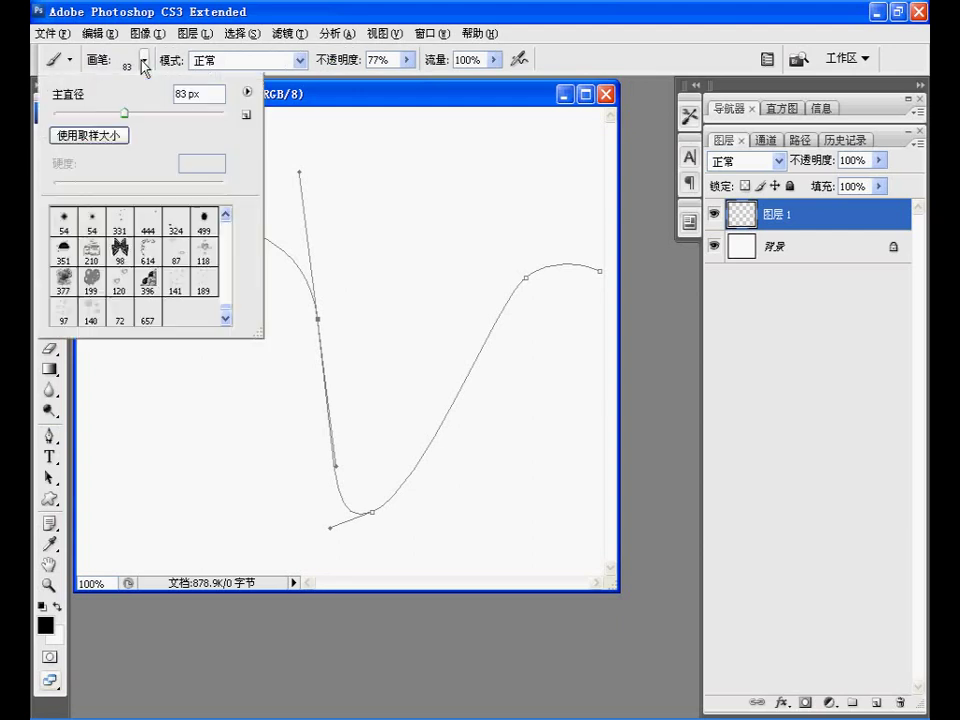
pyautogui.click(229, 315)
pyautogui.scroll(10, 107, 216)
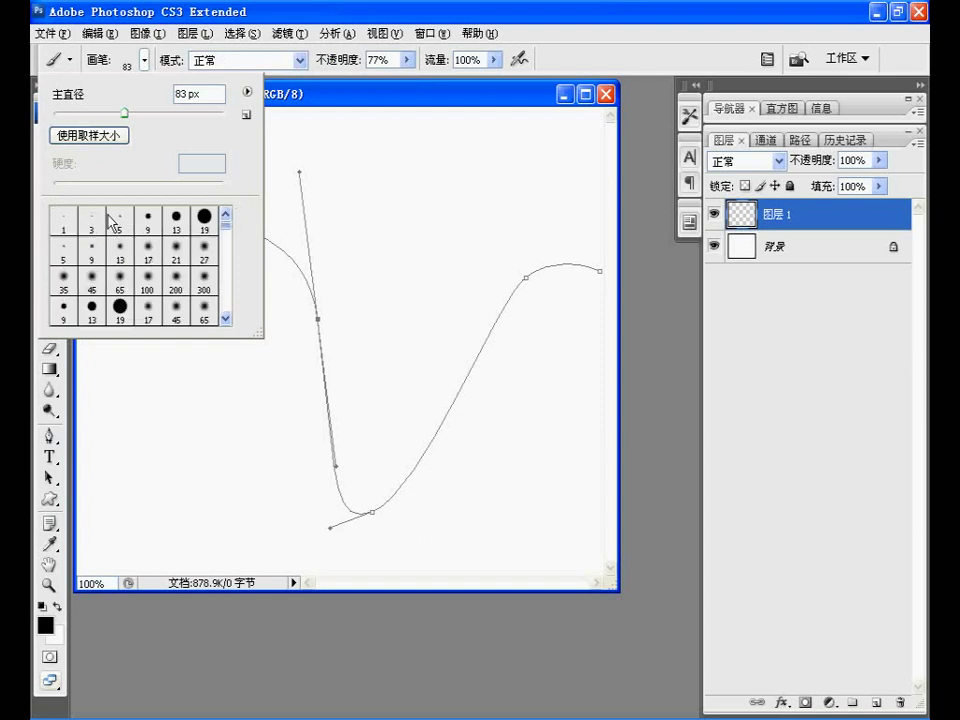
pyautogui.click(61, 222)
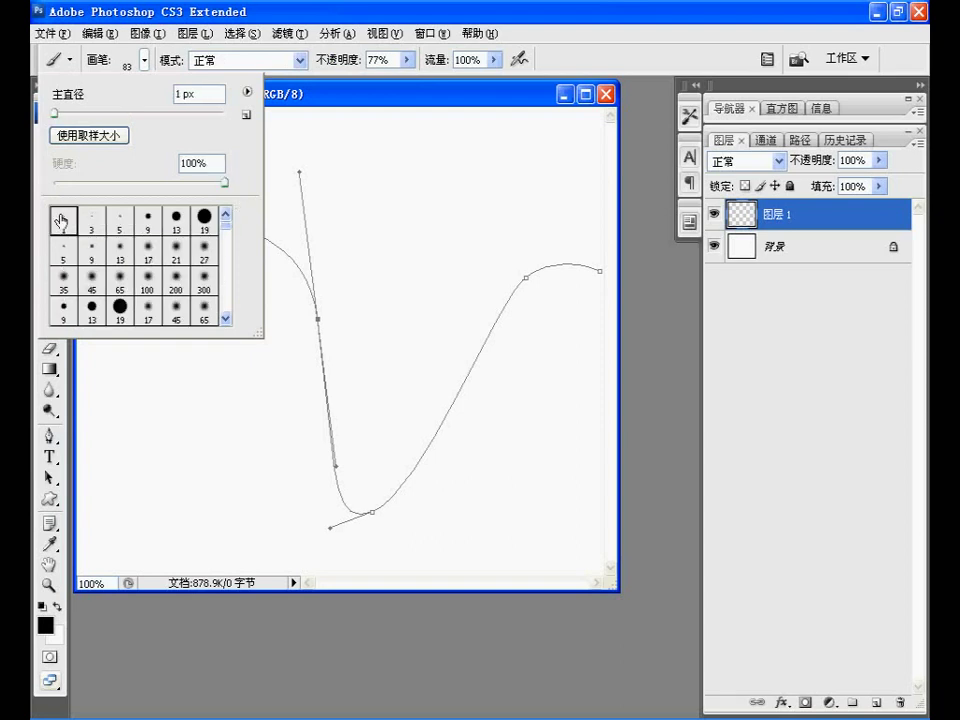
pyautogui.click(358, 115)
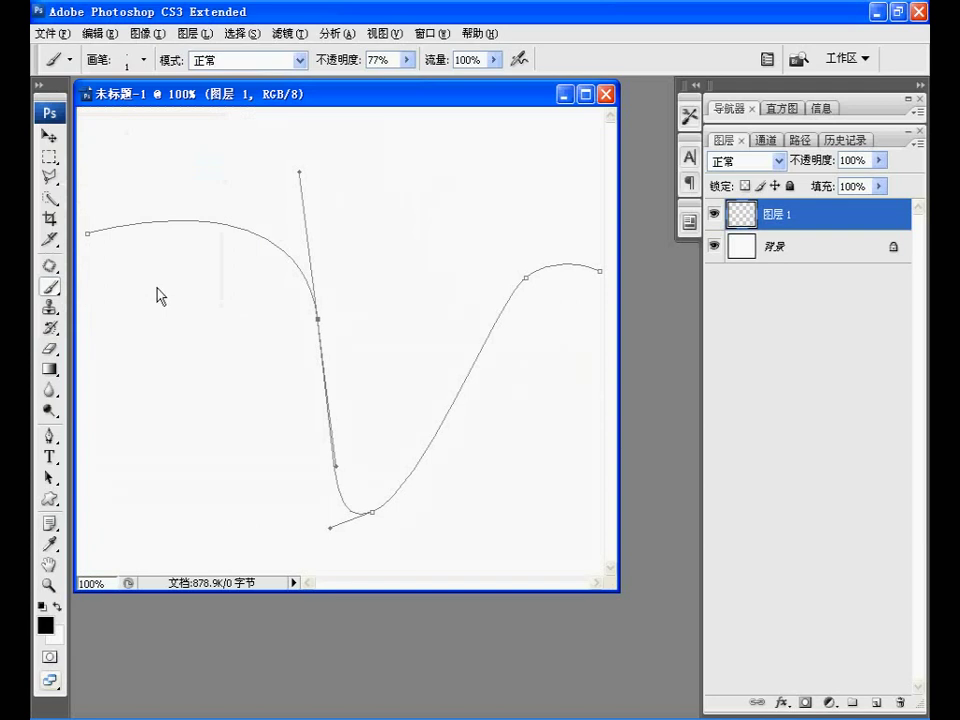
# - Stroke the wave path with the Brush, Simulate Pressure on, painting a tapered line on Layer 1
pyautogui.click(52, 437)
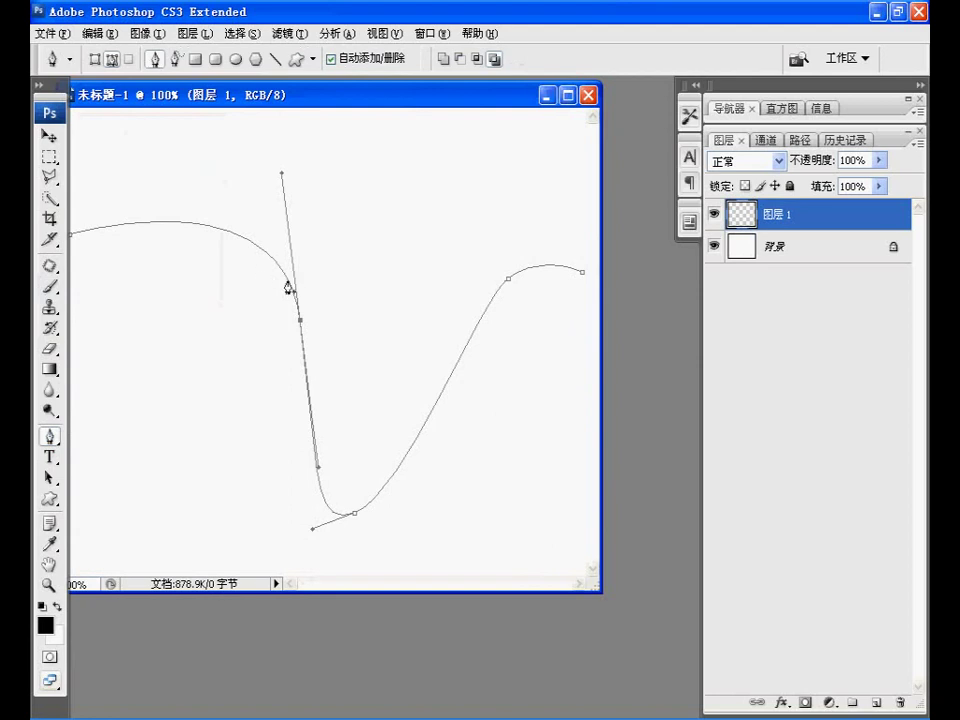
pyautogui.rightClick(288, 285)
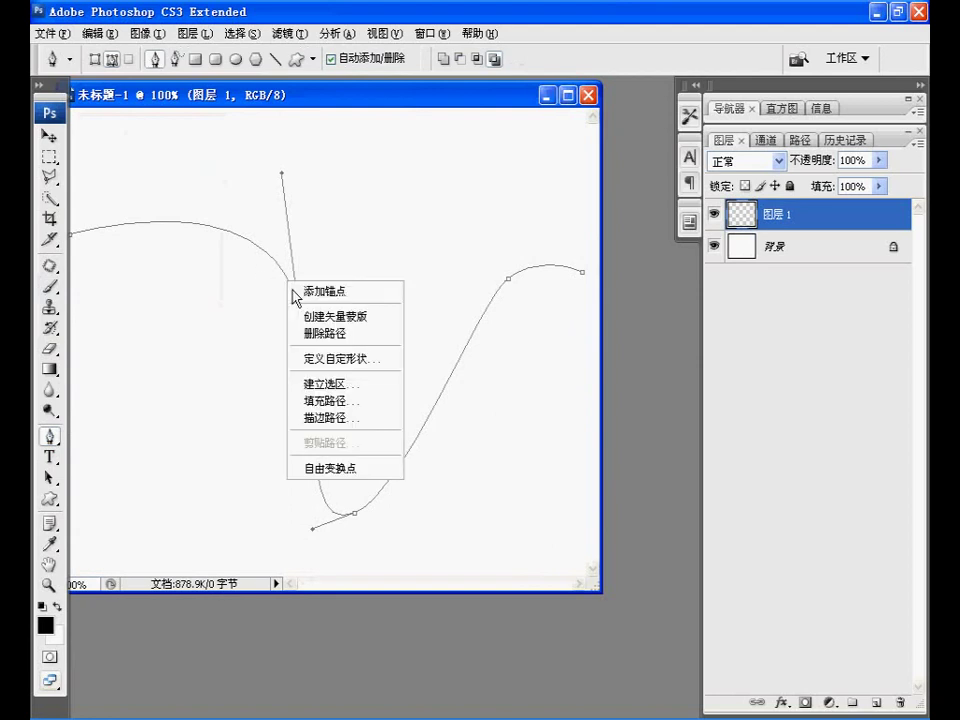
pyautogui.click(304, 420)
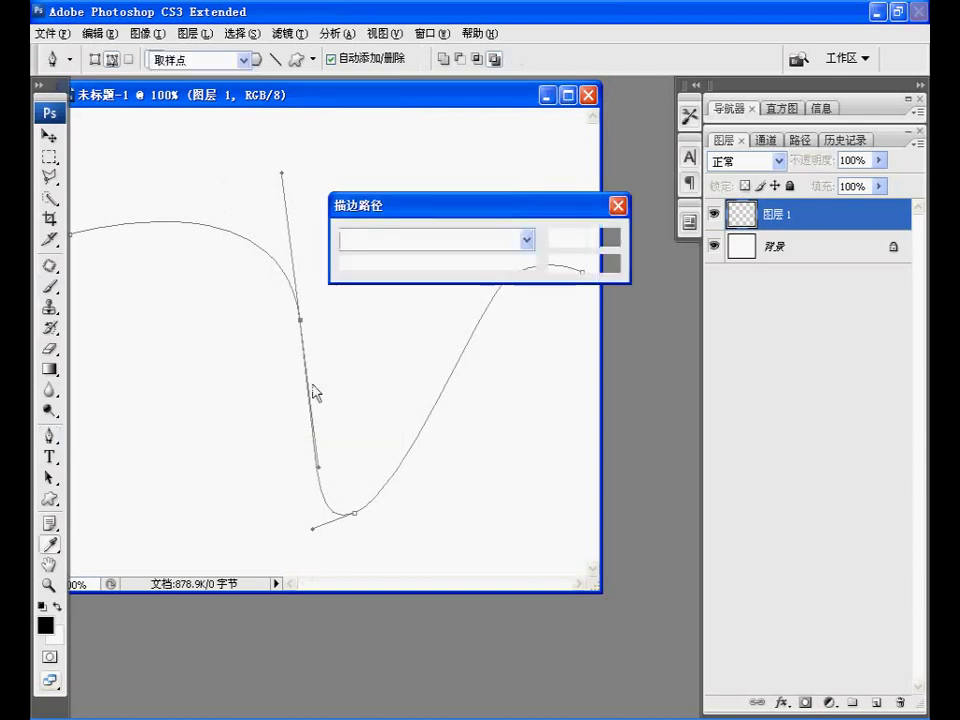
pyautogui.click(533, 243)
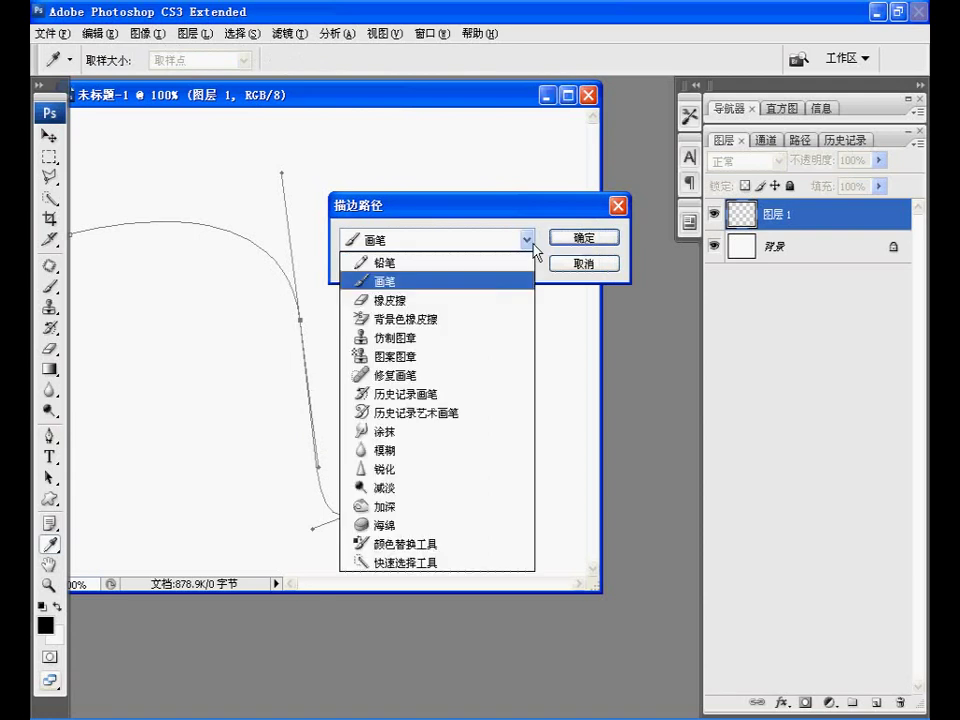
pyautogui.click(489, 283)
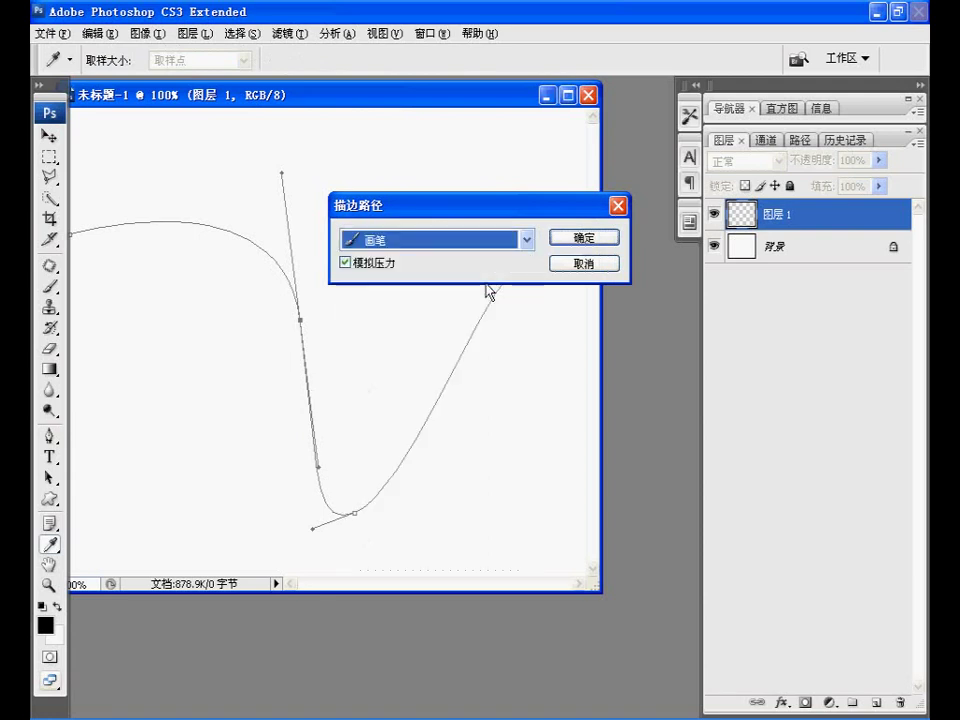
pyautogui.click(570, 245)
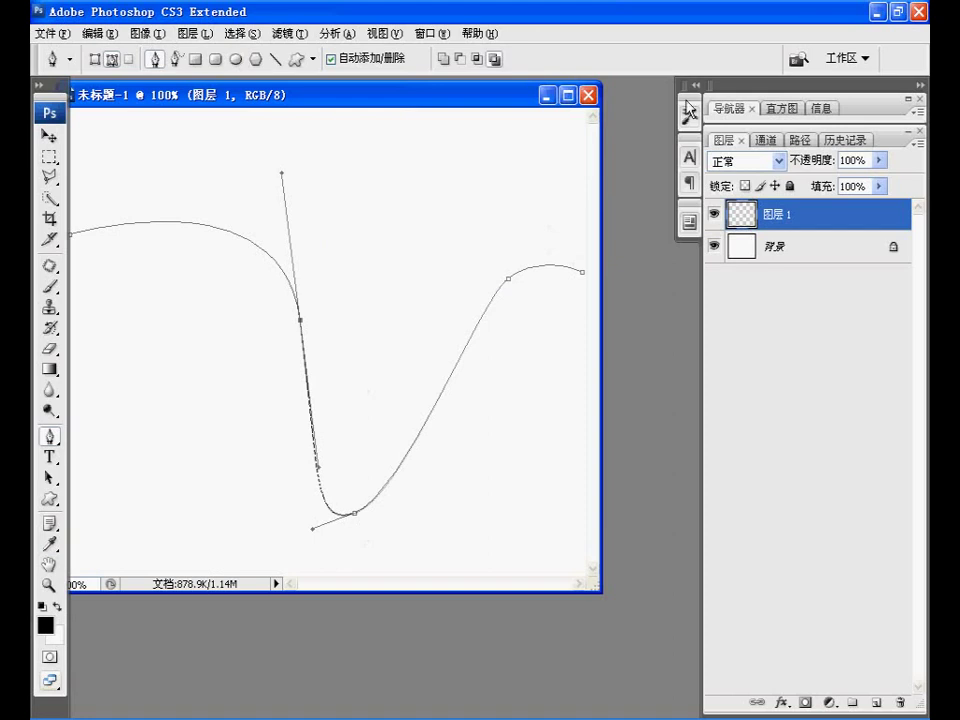
# - Delete the Work Path from the Paths panel and return to the Layers panel
pyautogui.click(796, 141)
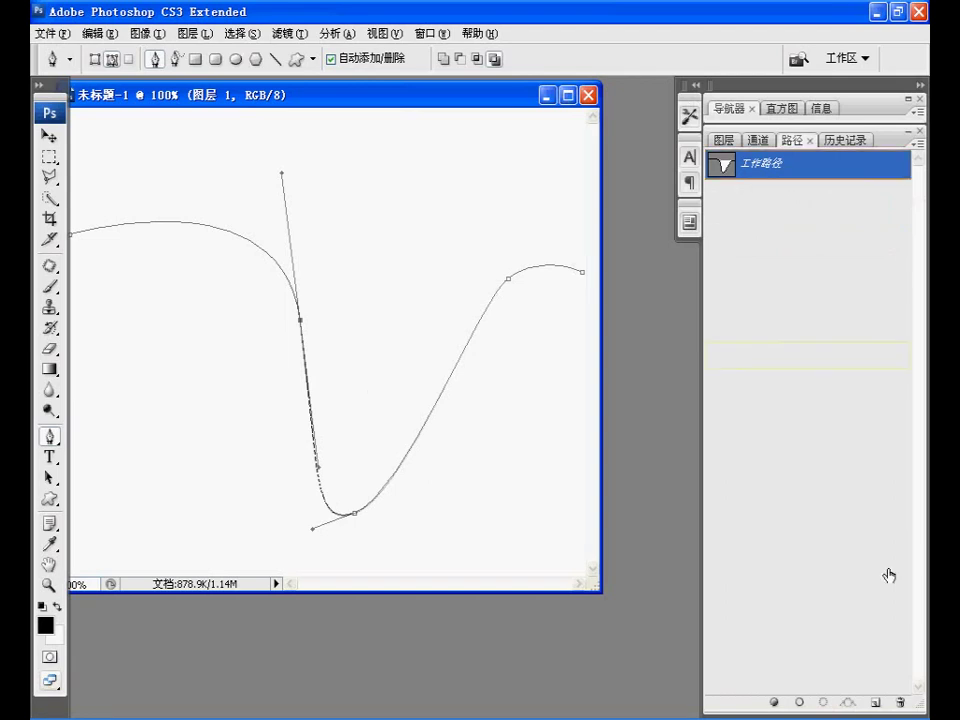
pyautogui.click(900, 705)
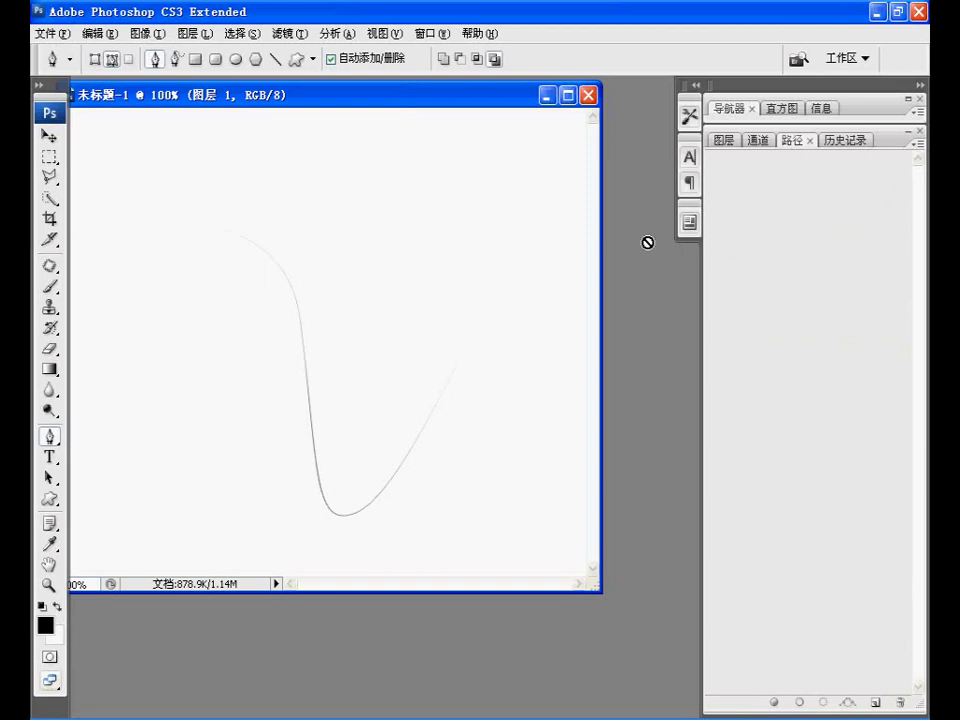
pyautogui.click(724, 142)
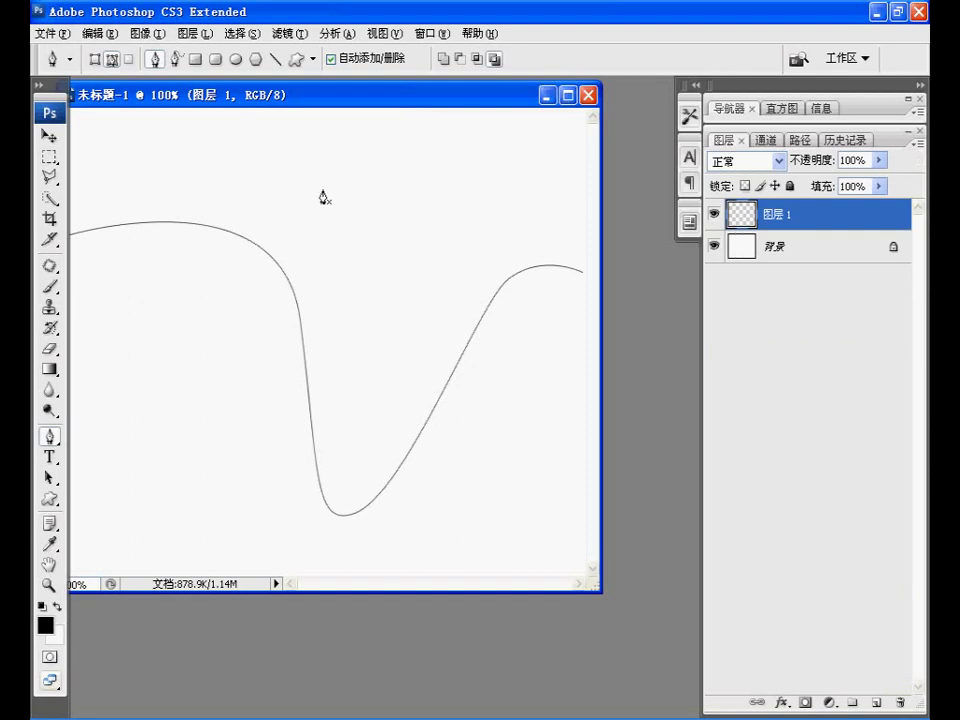
# - Define the stroked wave line as a brush preset named 轻纱
pyautogui.click(100, 35)
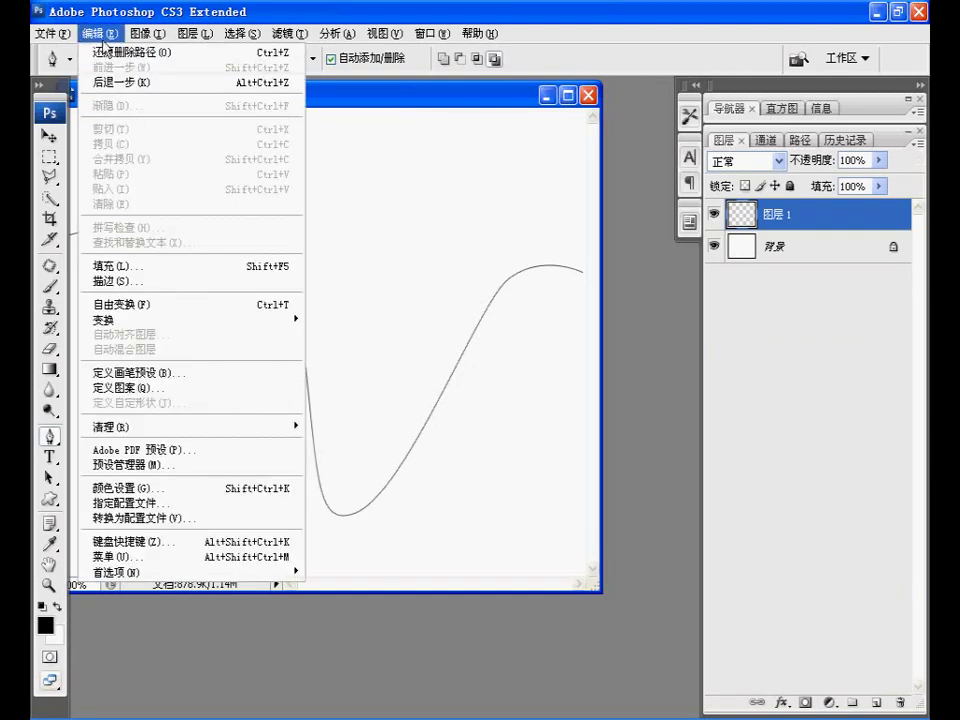
pyautogui.click(127, 373)
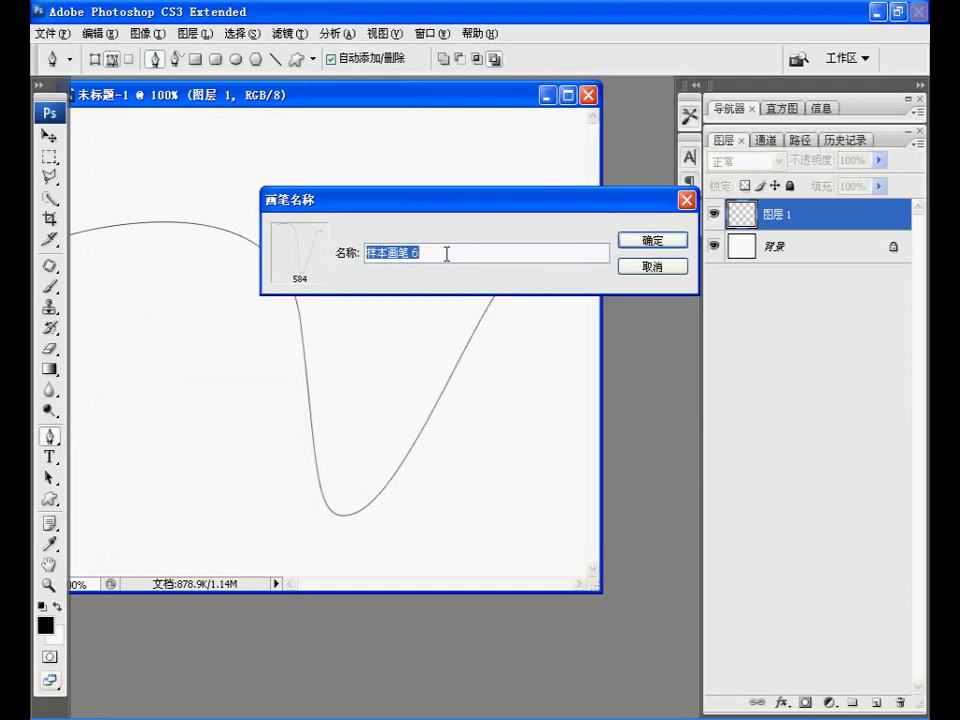
pyautogui.write("qin's")
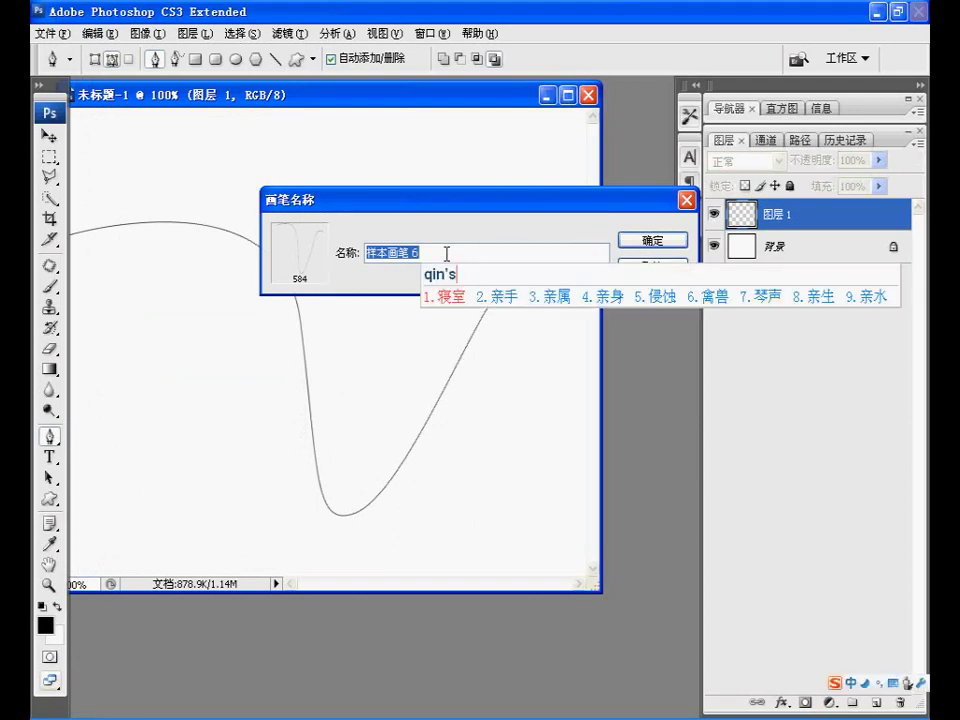
pyautogui.write('hang')
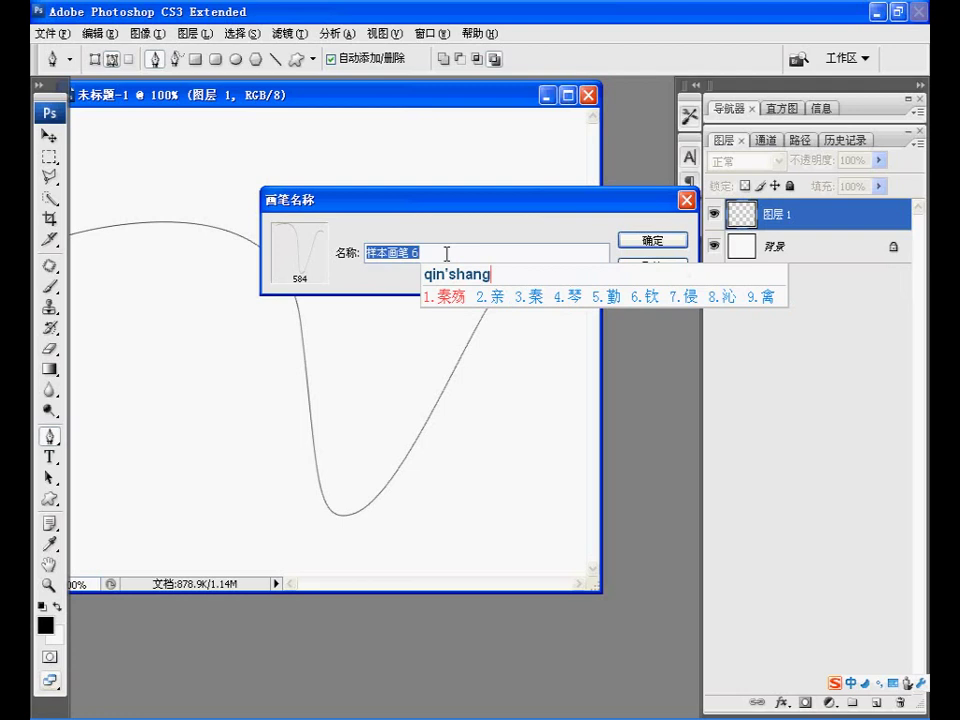
pyautogui.press('BackSpace')
pyautogui.press('BackSpace')
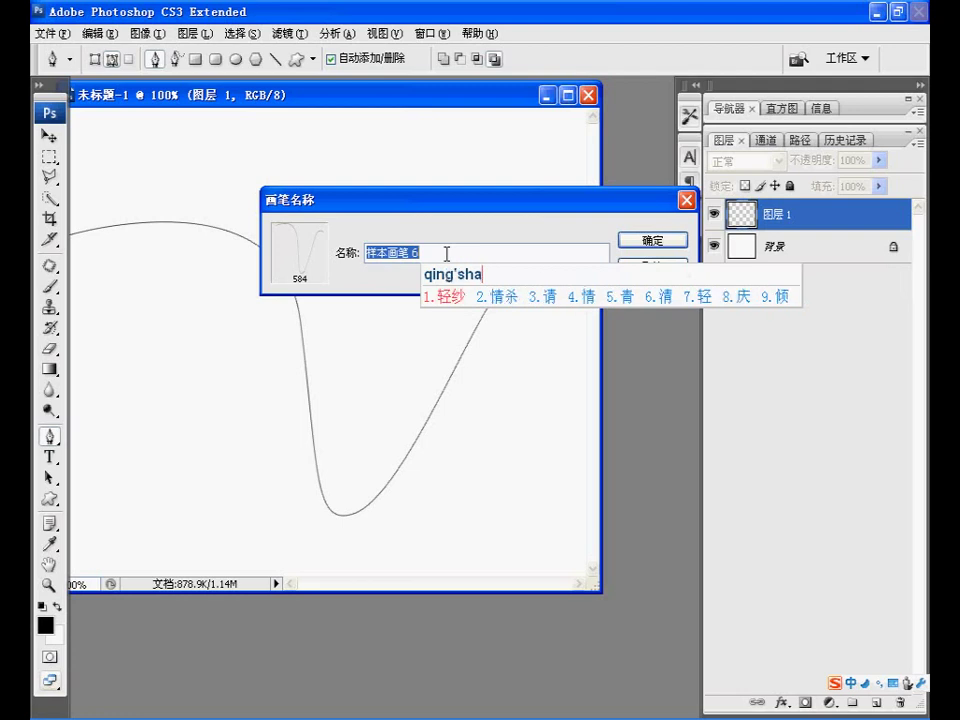
pyautogui.press('space')
pyautogui.press('Return')
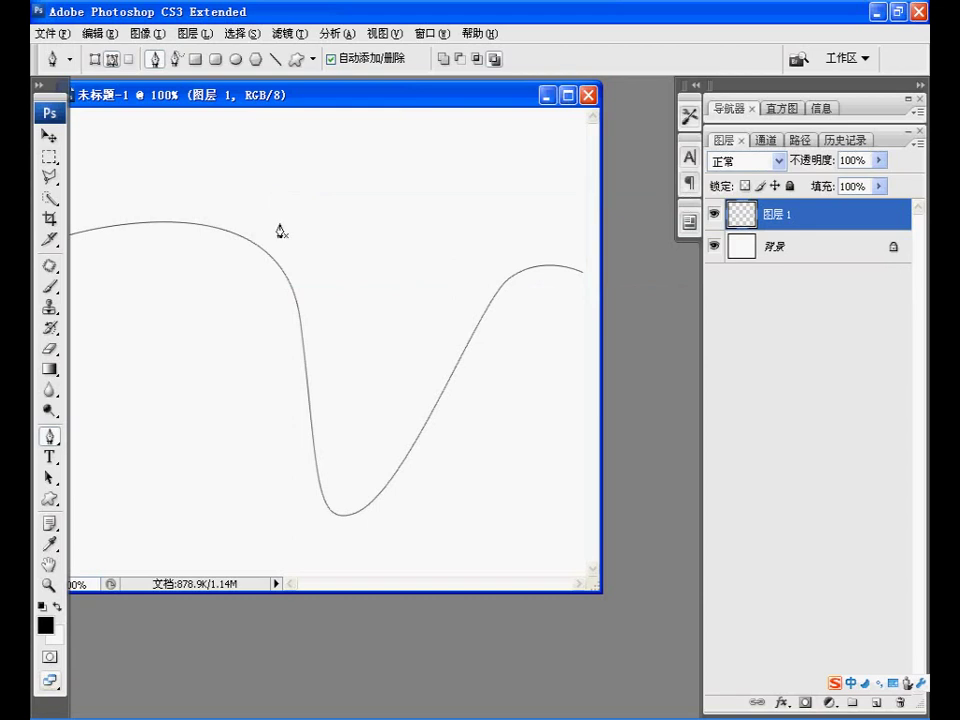
# - Choose the 584 px curve brush tip in the Brushes panel with spacing set to 1%
pyautogui.click(50, 287)
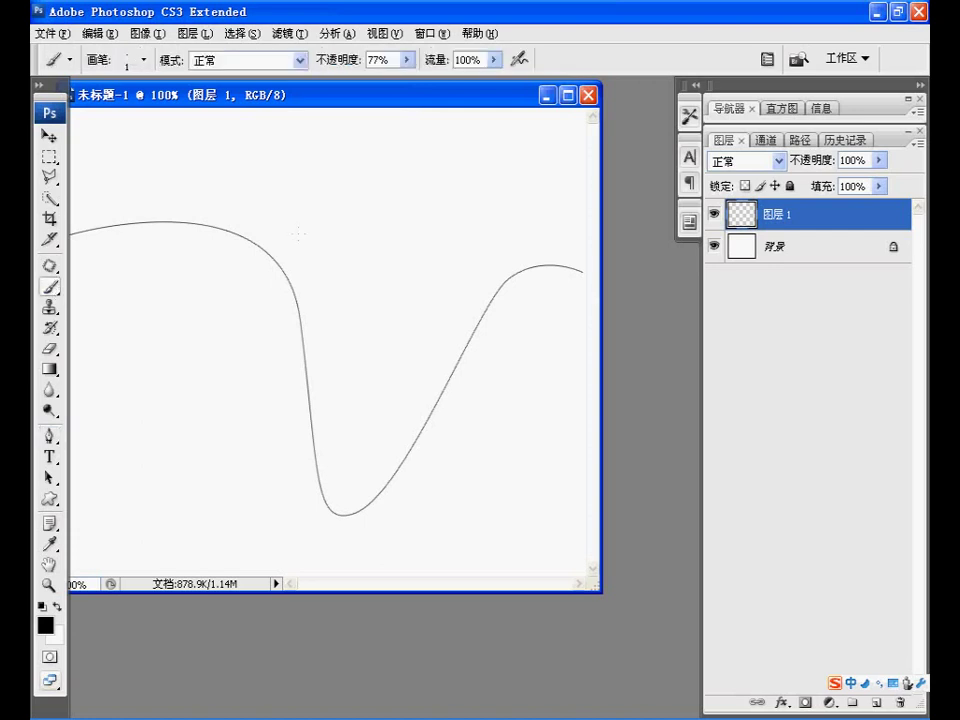
pyautogui.press('F5')
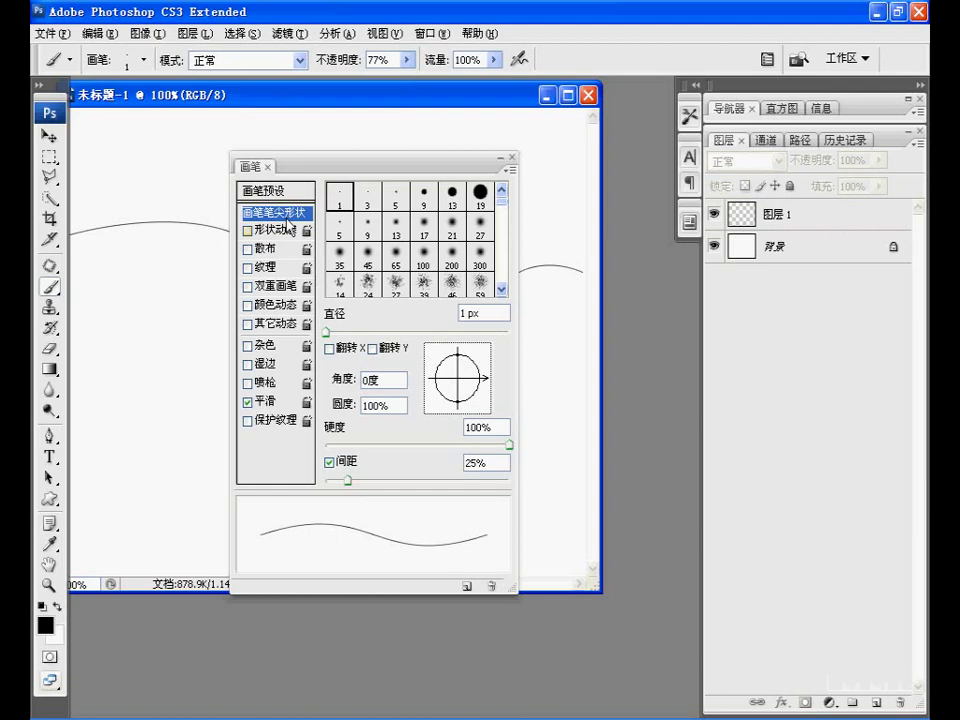
pyautogui.moveTo(327, 331); pyautogui.dragTo(352, 331)
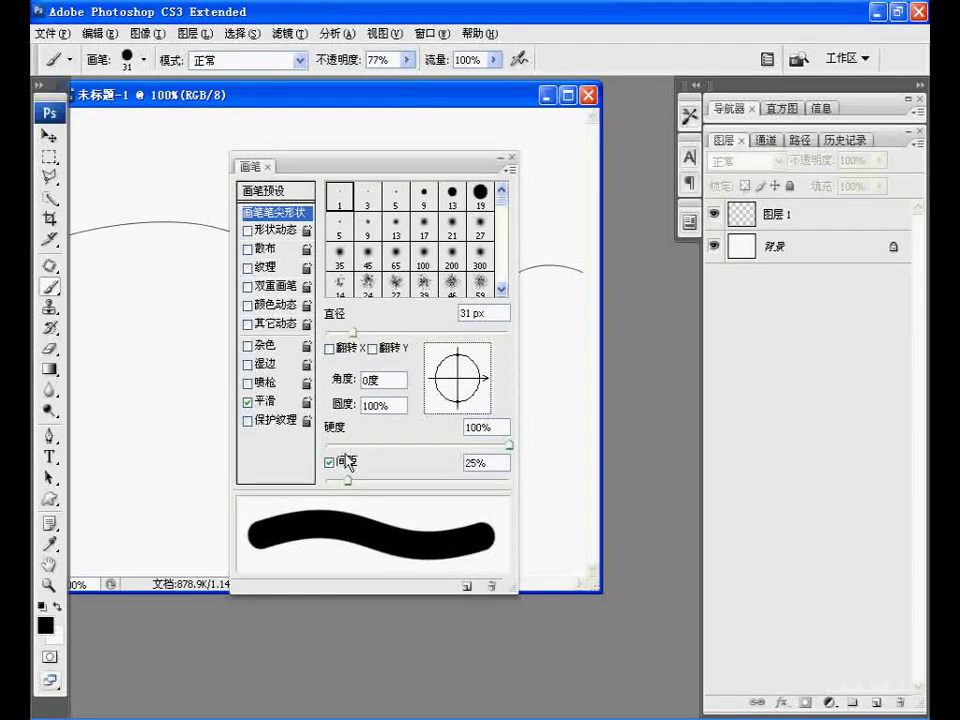
pyautogui.moveTo(350, 483); pyautogui.dragTo(326, 483)
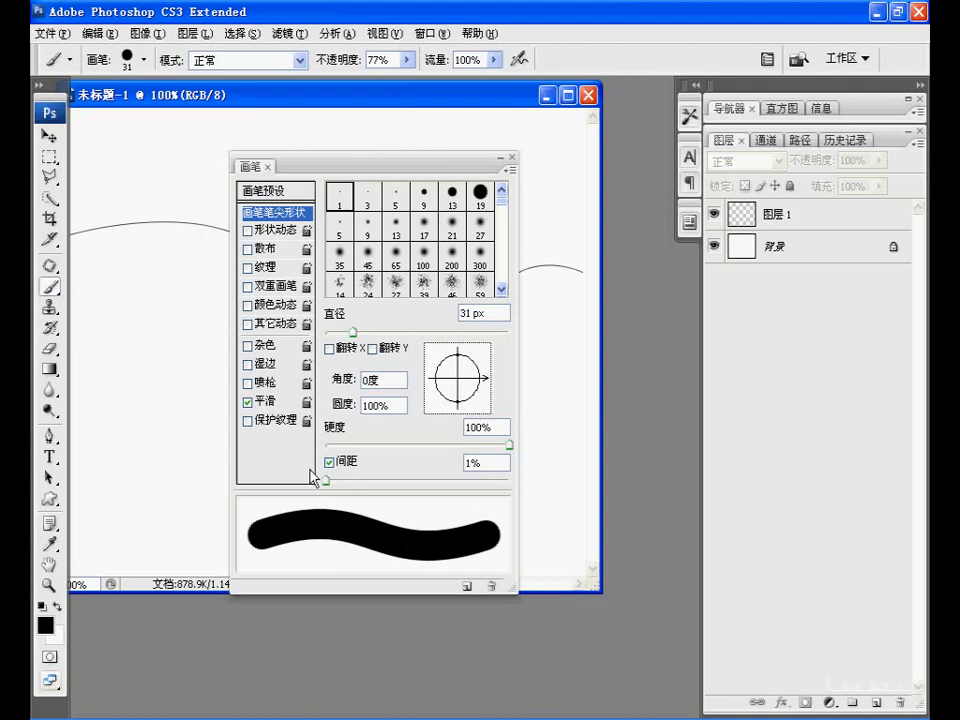
pyautogui.moveTo(505, 210); pyautogui.dragTo(505, 292)
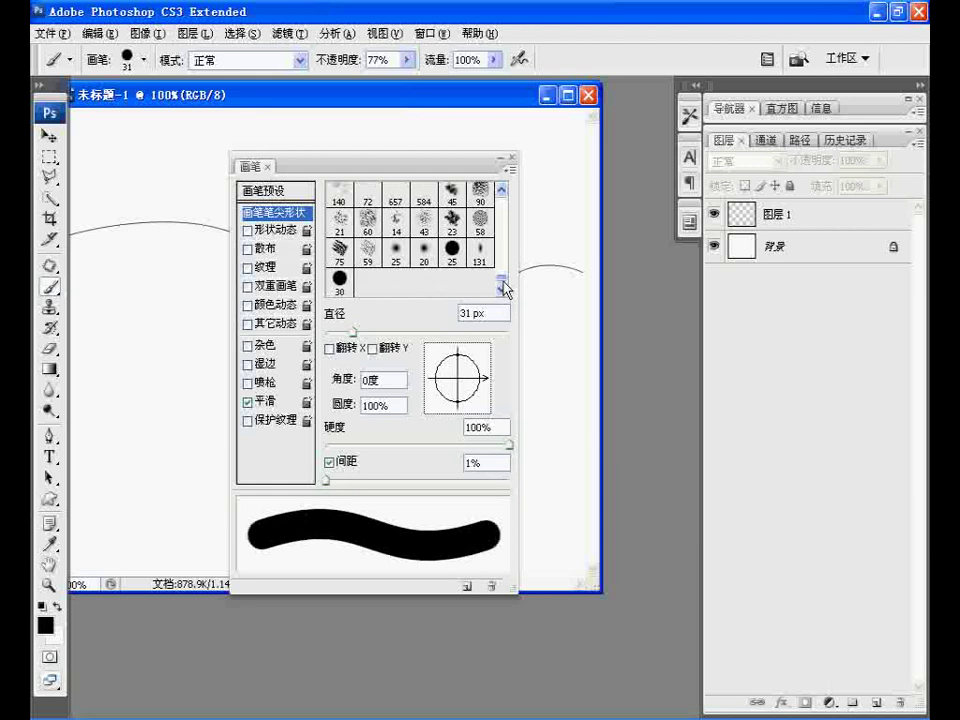
pyautogui.scroll(1, 505, 284)
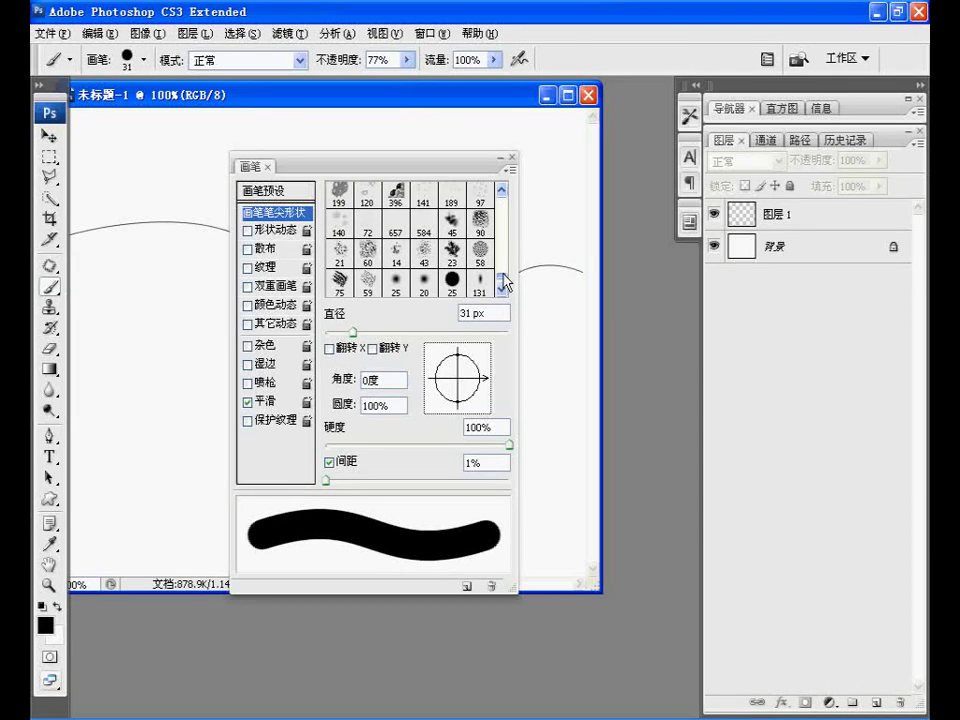
pyautogui.scroll(1, 424, 240)
pyautogui.click(424, 238)
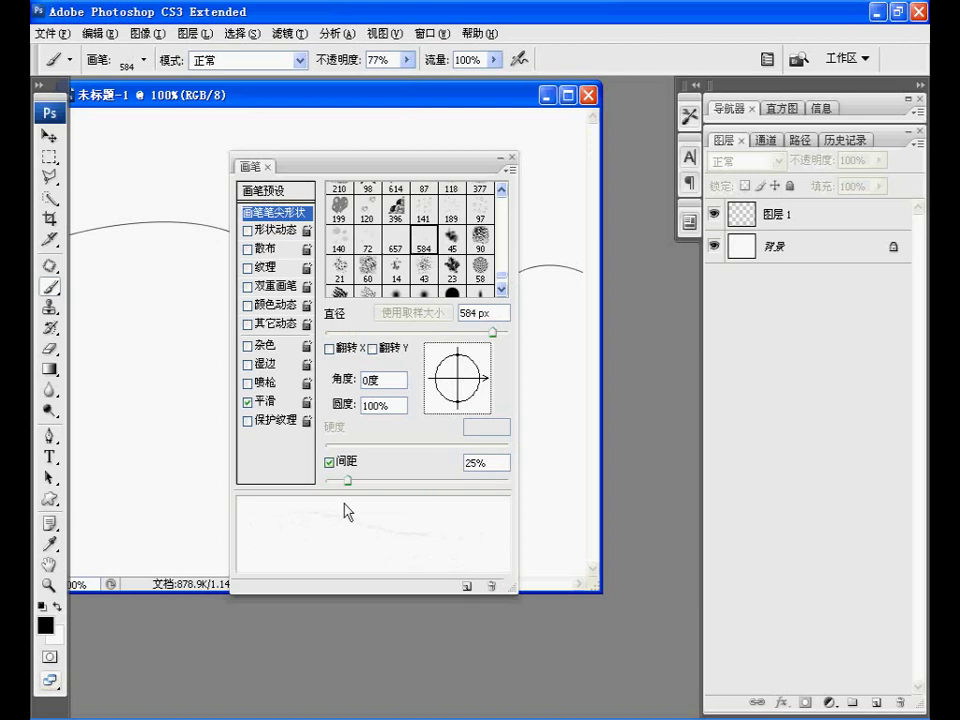
pyautogui.moveTo(336, 484); pyautogui.dragTo(312, 486)
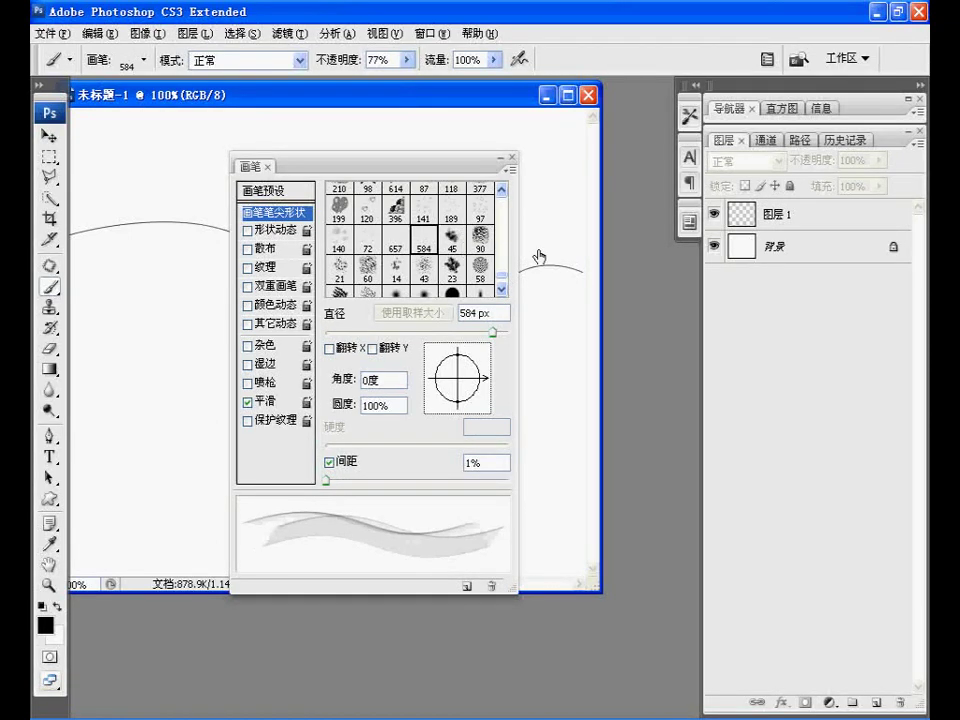
pyautogui.press('F5')
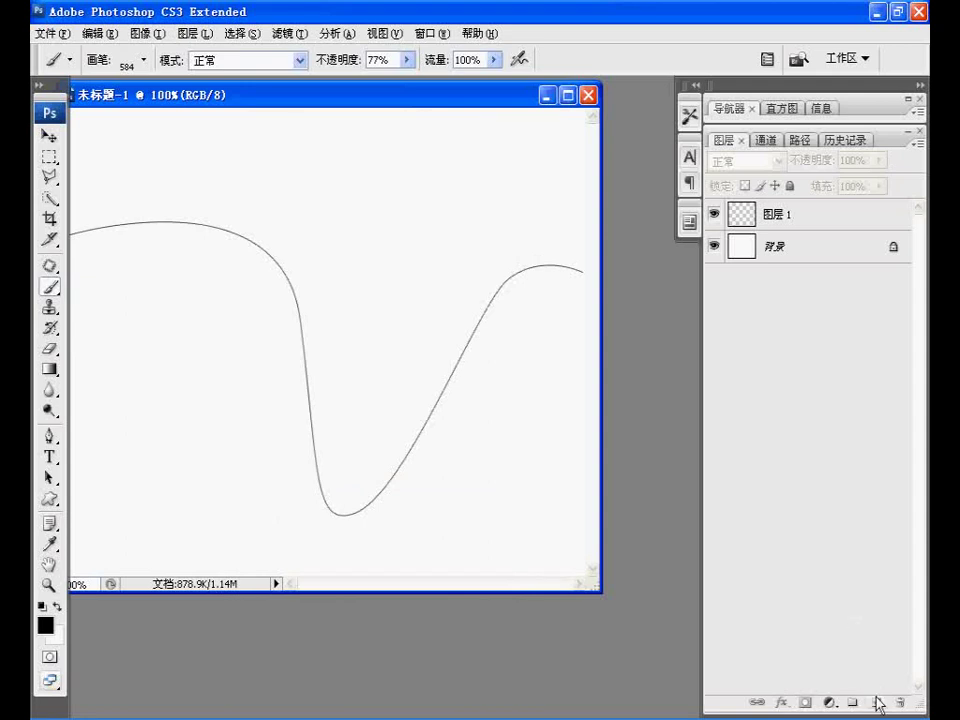
# - Add 图层 2, hide 图层 1, and set the foreground colour to magenta c22db6
pyautogui.click(877, 702)
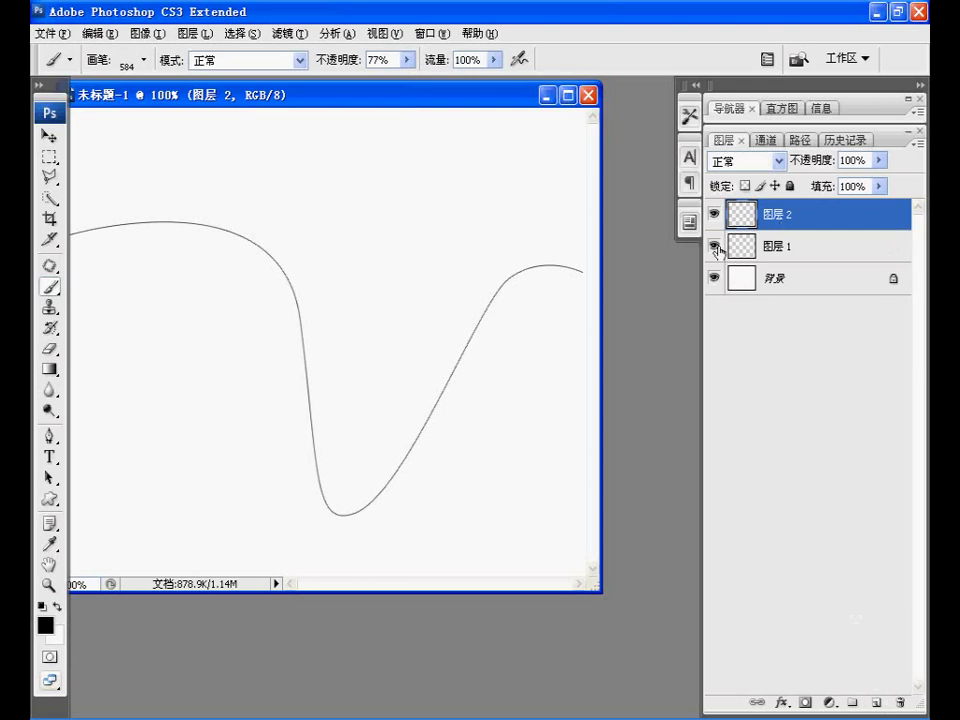
pyautogui.click(716, 249)
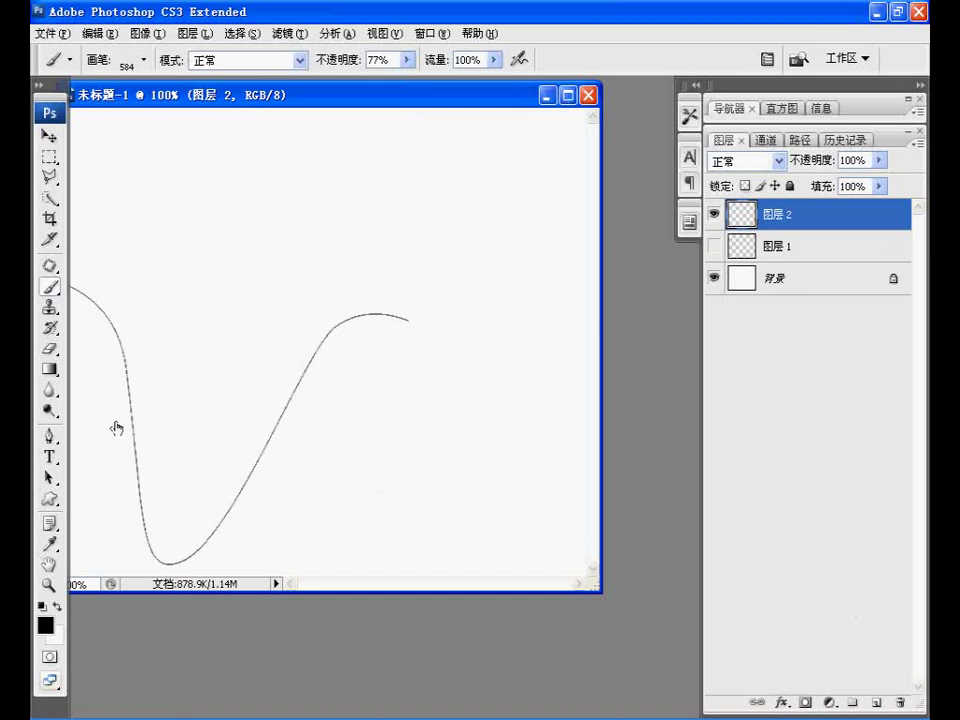
pyautogui.click(45, 625)
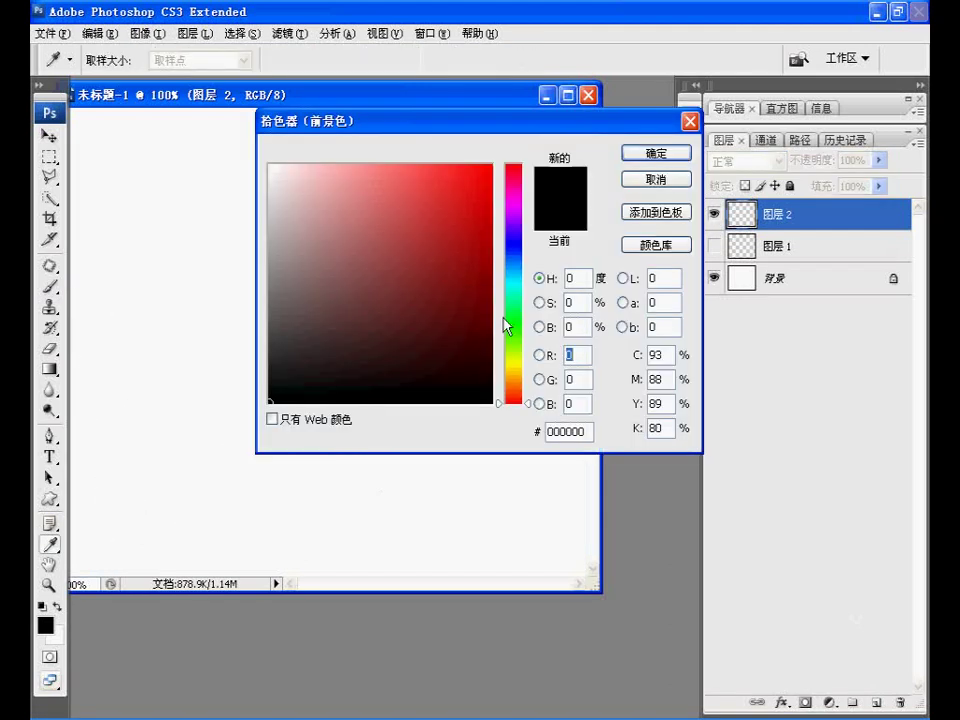
pyautogui.click(519, 201)
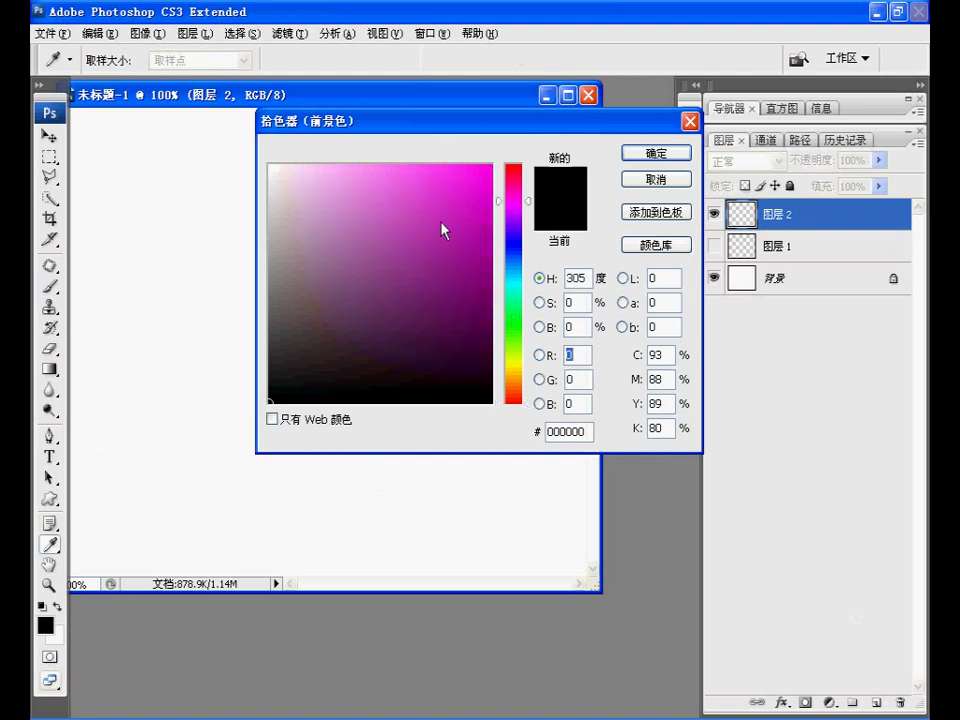
pyautogui.click(441, 222)
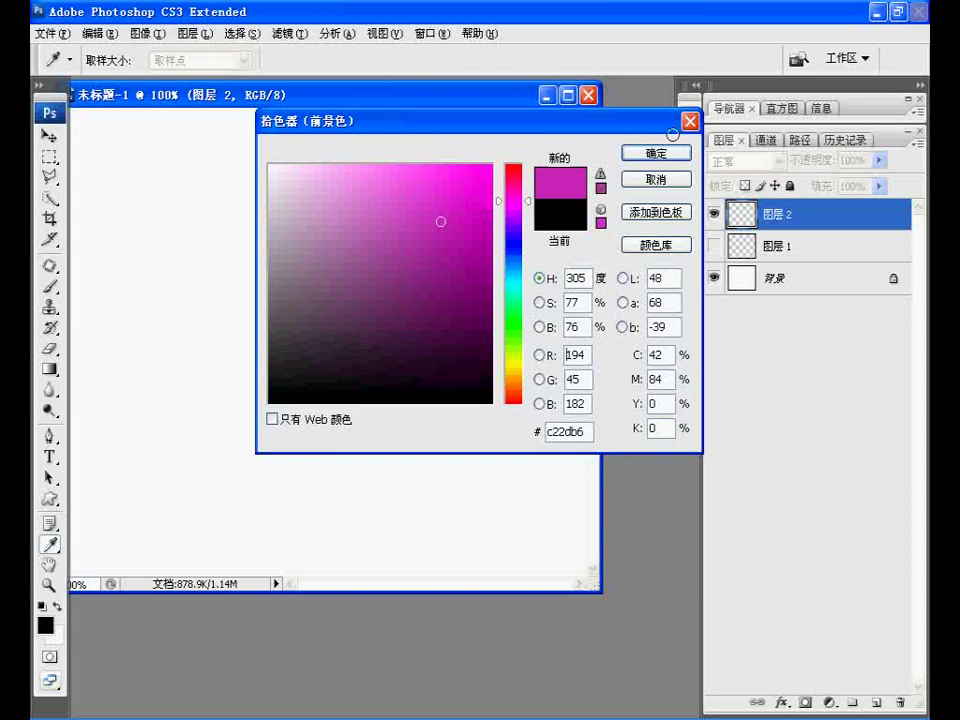
pyautogui.click(672, 155)
pyautogui.press('b')
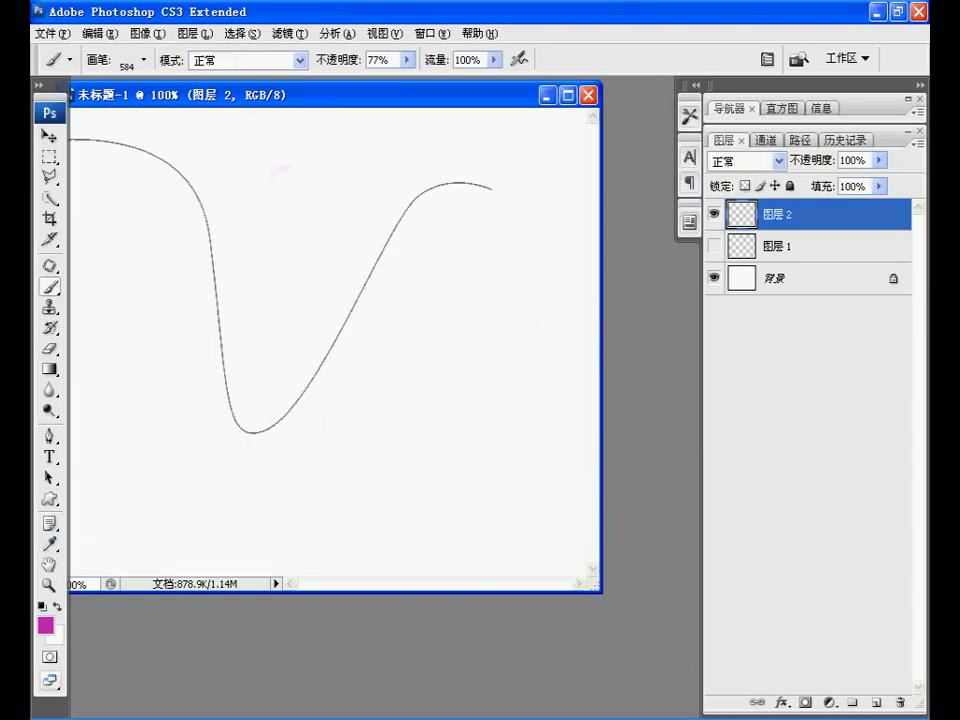
# - Shrink the brush and paint two overlapping translucent magenta ribbons across 图层 2
pyautogui.press('[')
pyautogui.press('[')
pyautogui.press('[')
pyautogui.press('[')
pyautogui.press('[')
pyautogui.press('[')
pyautogui.press('[')
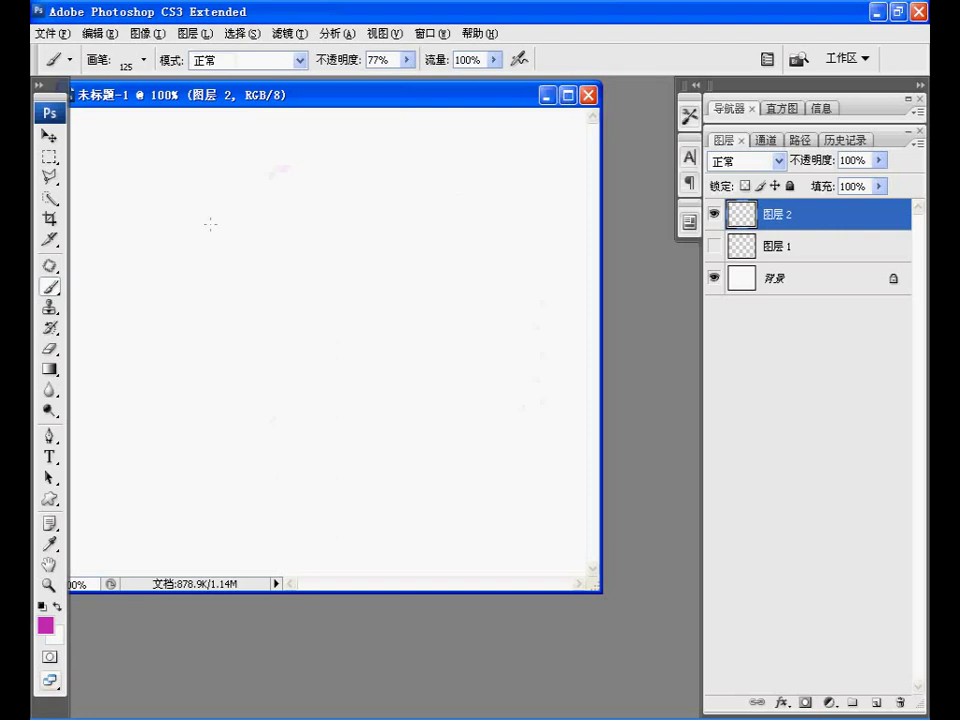
pyautogui.moveTo(110, 170)
pyautogui.mouseDown()
pyautogui.moveTo(510, 491)
pyautogui.moveTo(543, 393)
pyautogui.mouseUp()
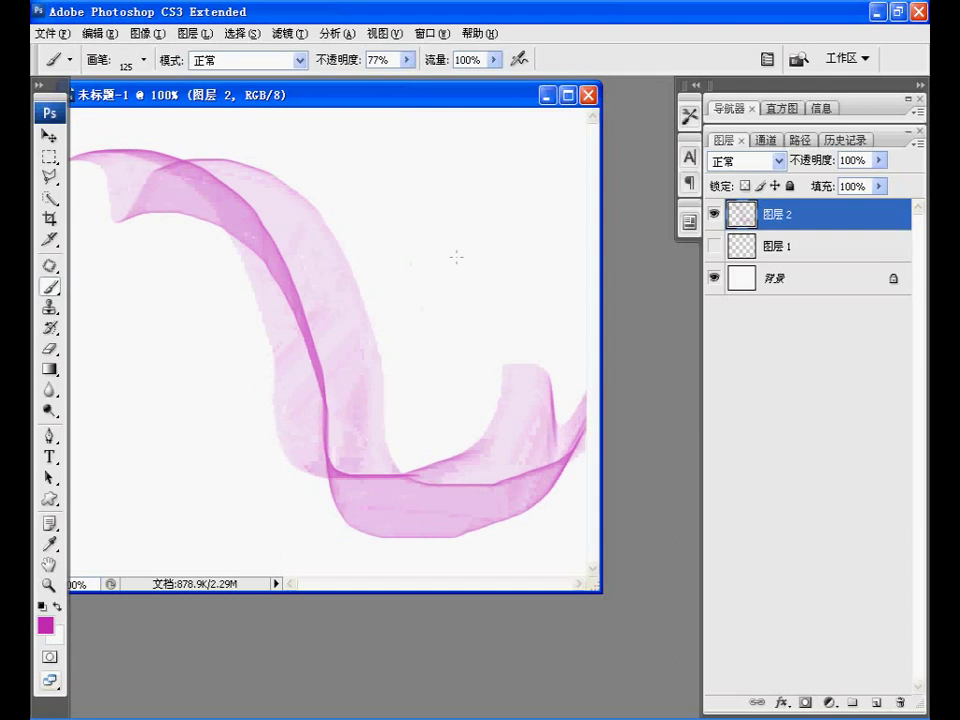
pyautogui.moveTo(114, 273)
pyautogui.mouseDown()
pyautogui.moveTo(188, 278)
pyautogui.moveTo(256, 449)
pyautogui.moveTo(373, 493)
pyautogui.moveTo(515, 345)
pyautogui.moveTo(256, 337)
pyautogui.mouseUp()
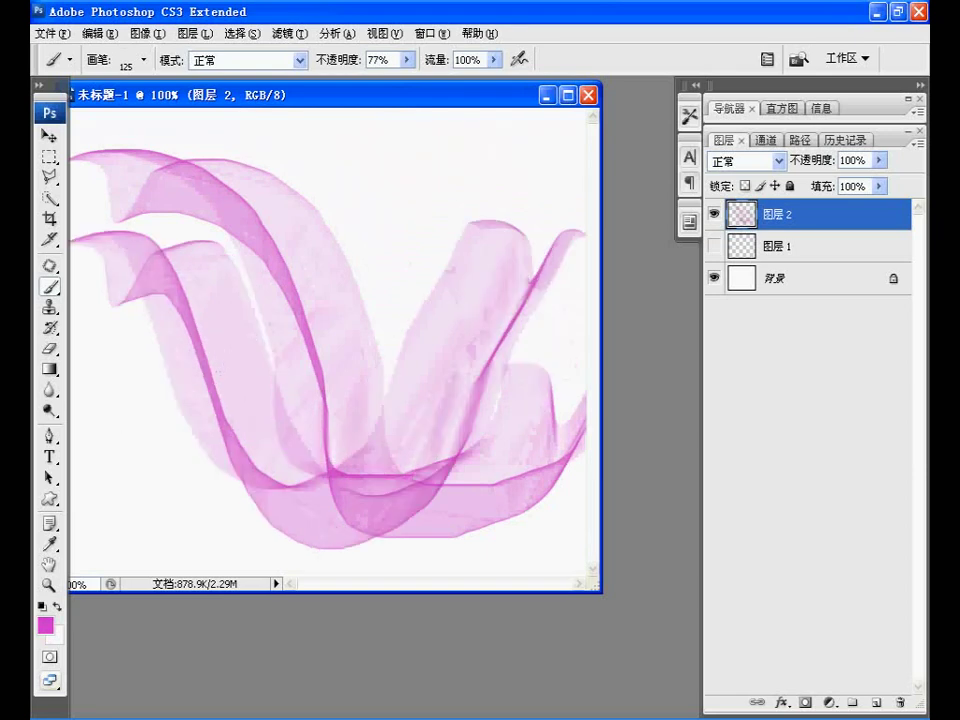
pyautogui.click(45, 625)
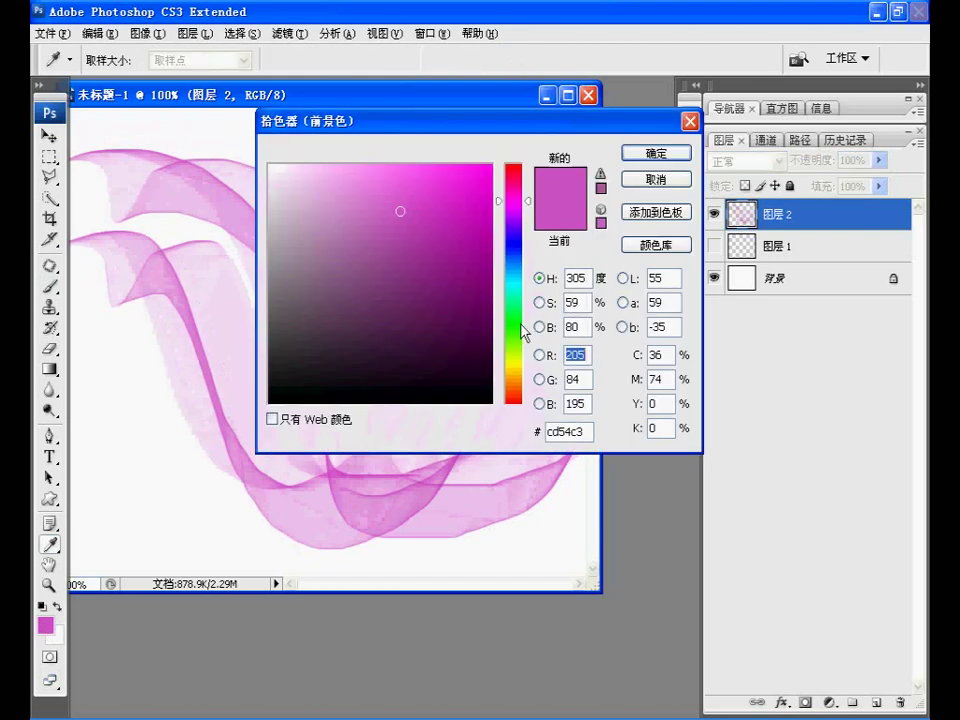
# - Set the foreground colour to bright green and paint two green ribbons over the magenta ones
pyautogui.click(516, 322)
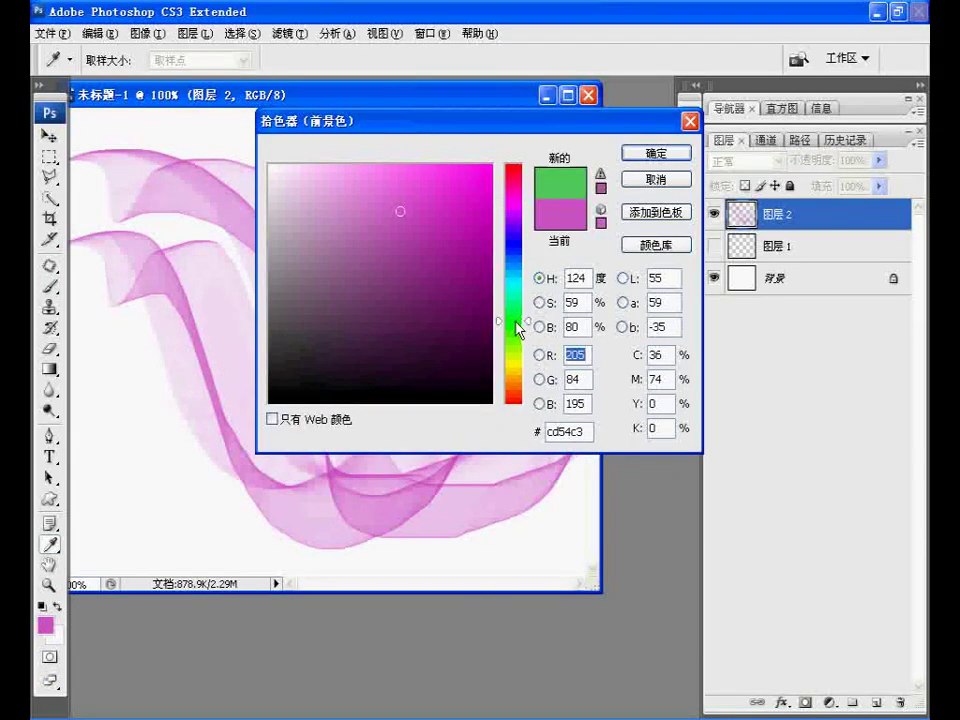
pyautogui.click(476, 255)
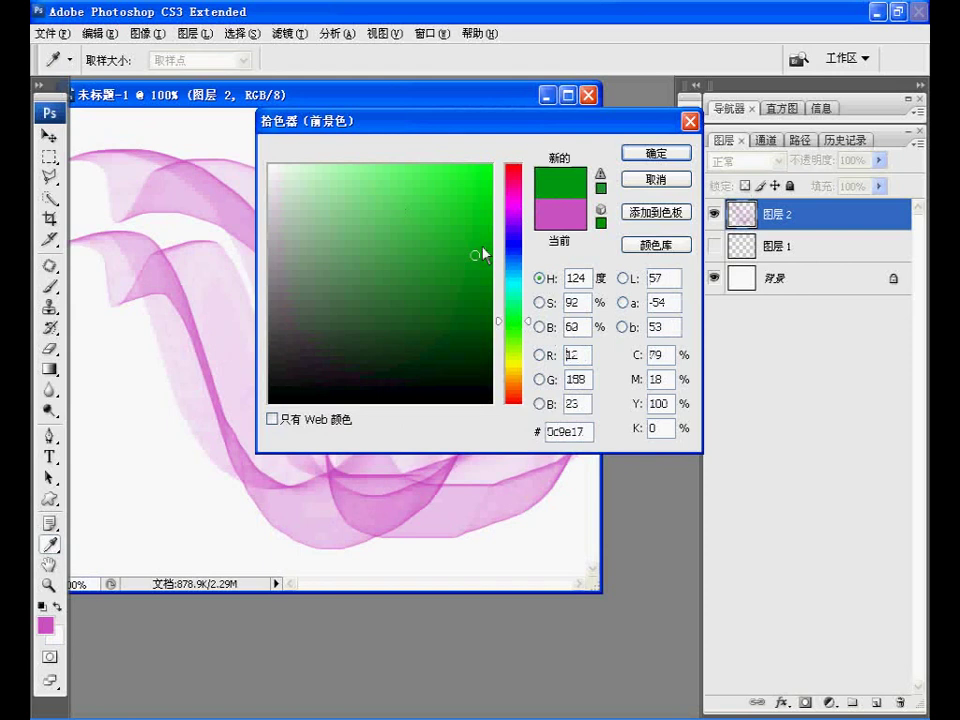
pyautogui.click(459, 187)
pyautogui.press('Escape')
pyautogui.press('b')
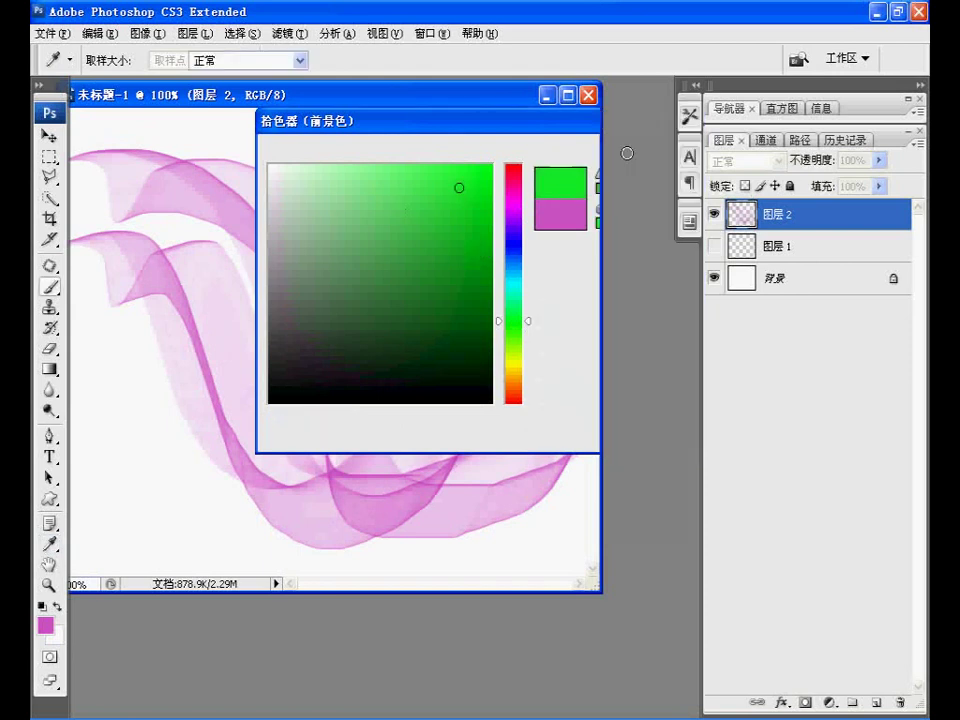
pyautogui.moveTo(133, 353)
pyautogui.mouseDown()
pyautogui.moveTo(276, 402)
pyautogui.moveTo(430, 346)
pyautogui.mouseUp()
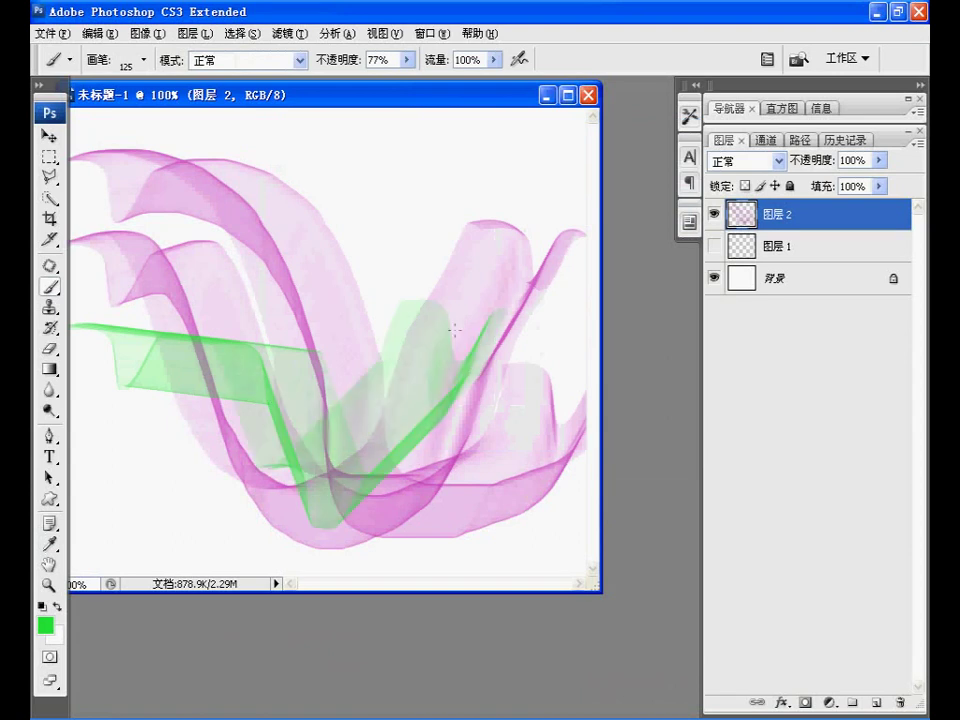
pyautogui.moveTo(455, 160)
pyautogui.mouseDown()
pyautogui.moveTo(380, 206)
pyautogui.moveTo(398, 517)
pyautogui.moveTo(138, 494)
pyautogui.moveTo(144, 478)
pyautogui.mouseUp()
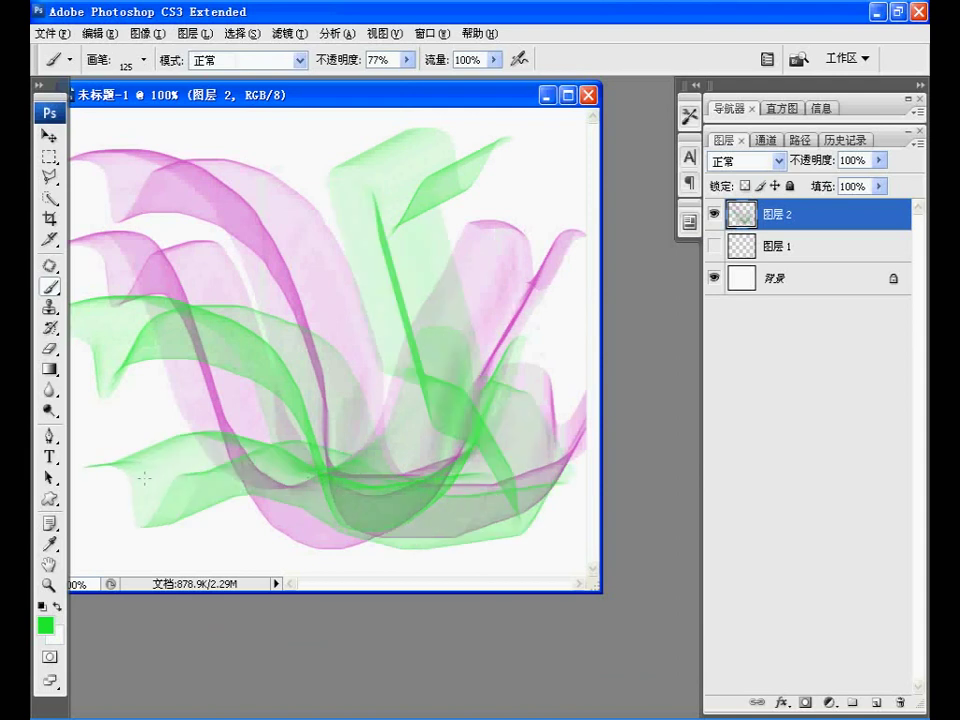